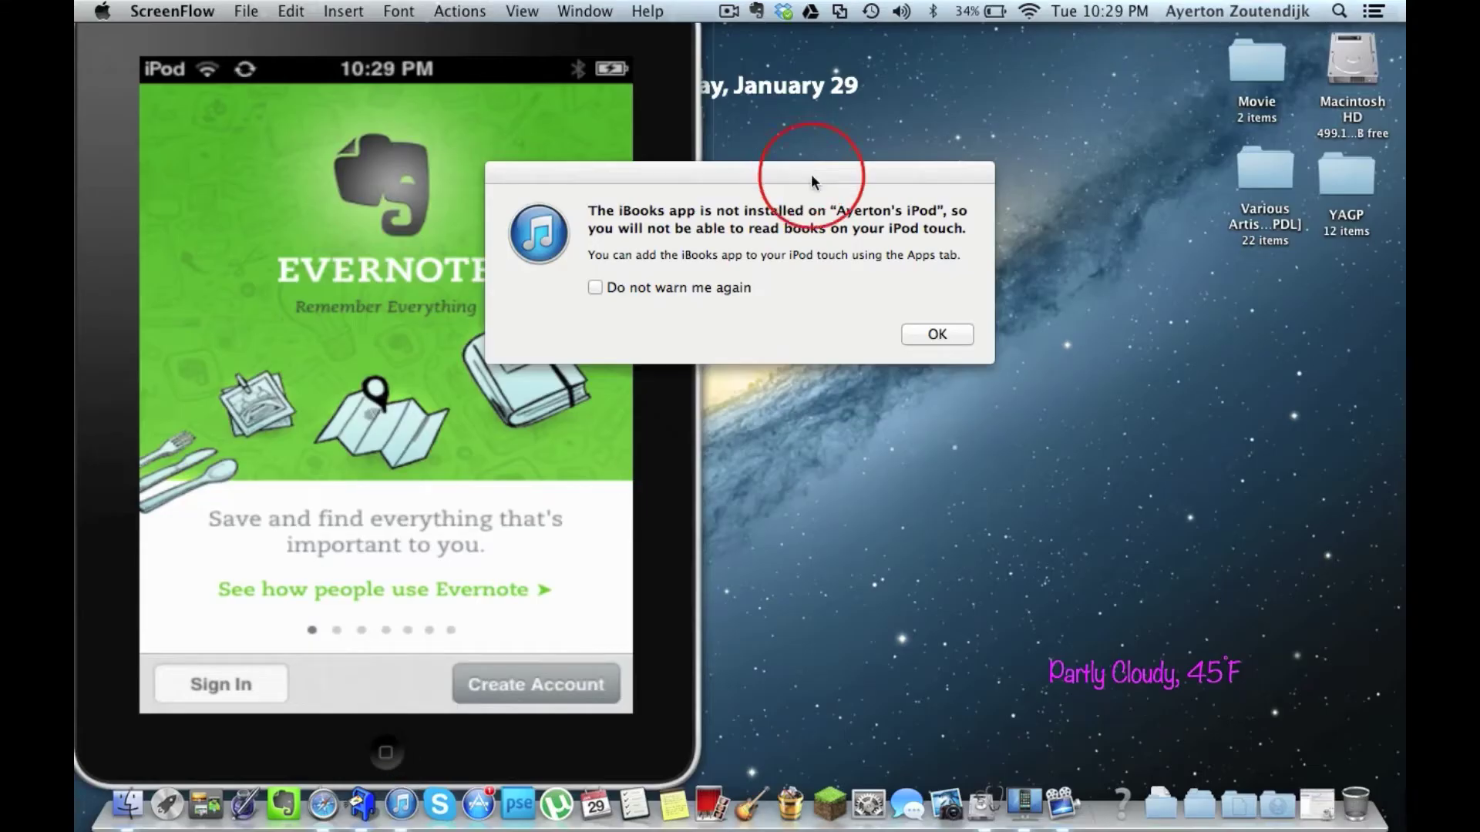
Dismiss the iBooks not-installed alert and the purchase authorization warning in iTunes.
click(923, 330)
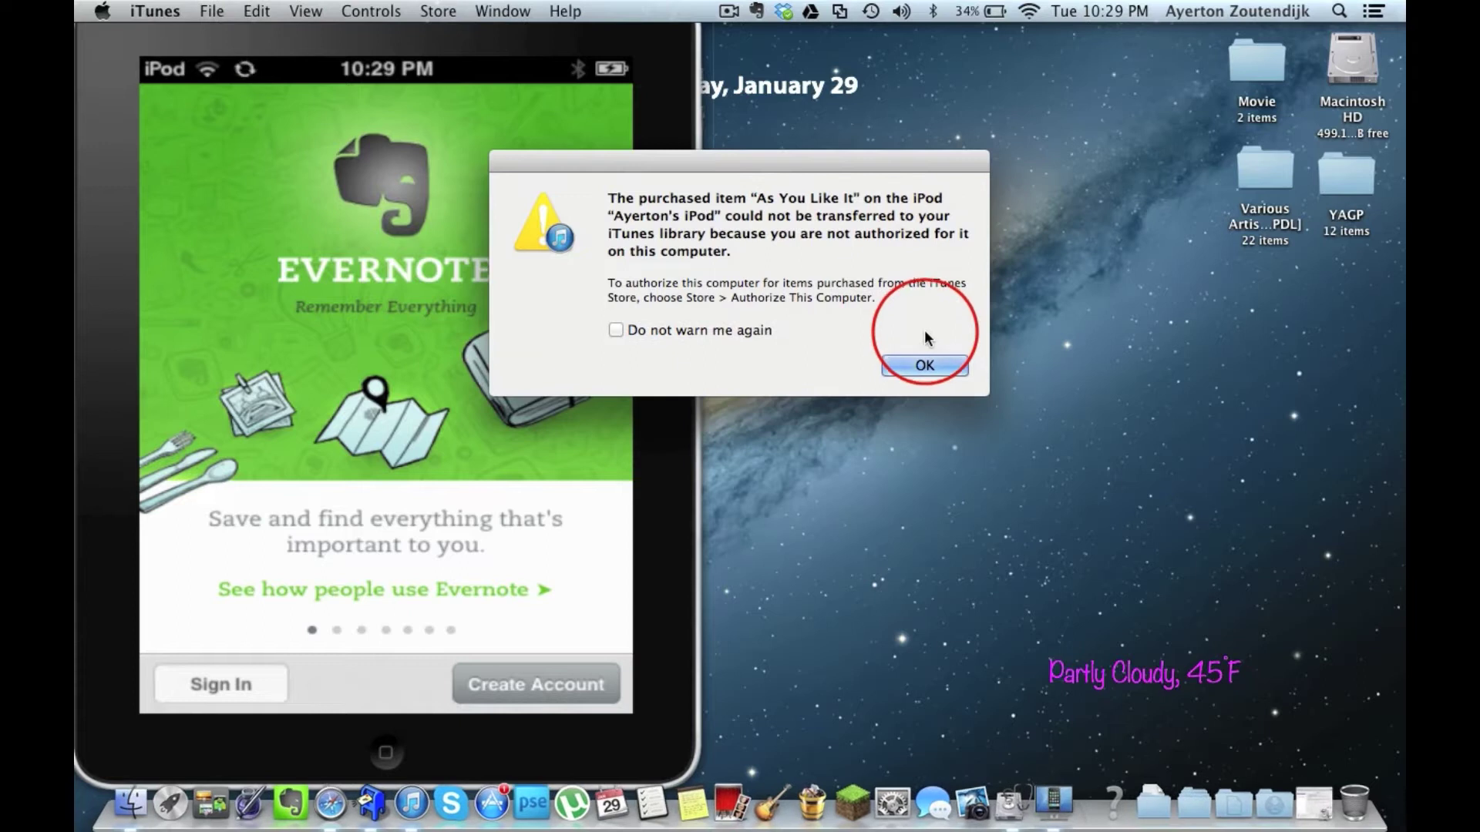
click(918, 356)
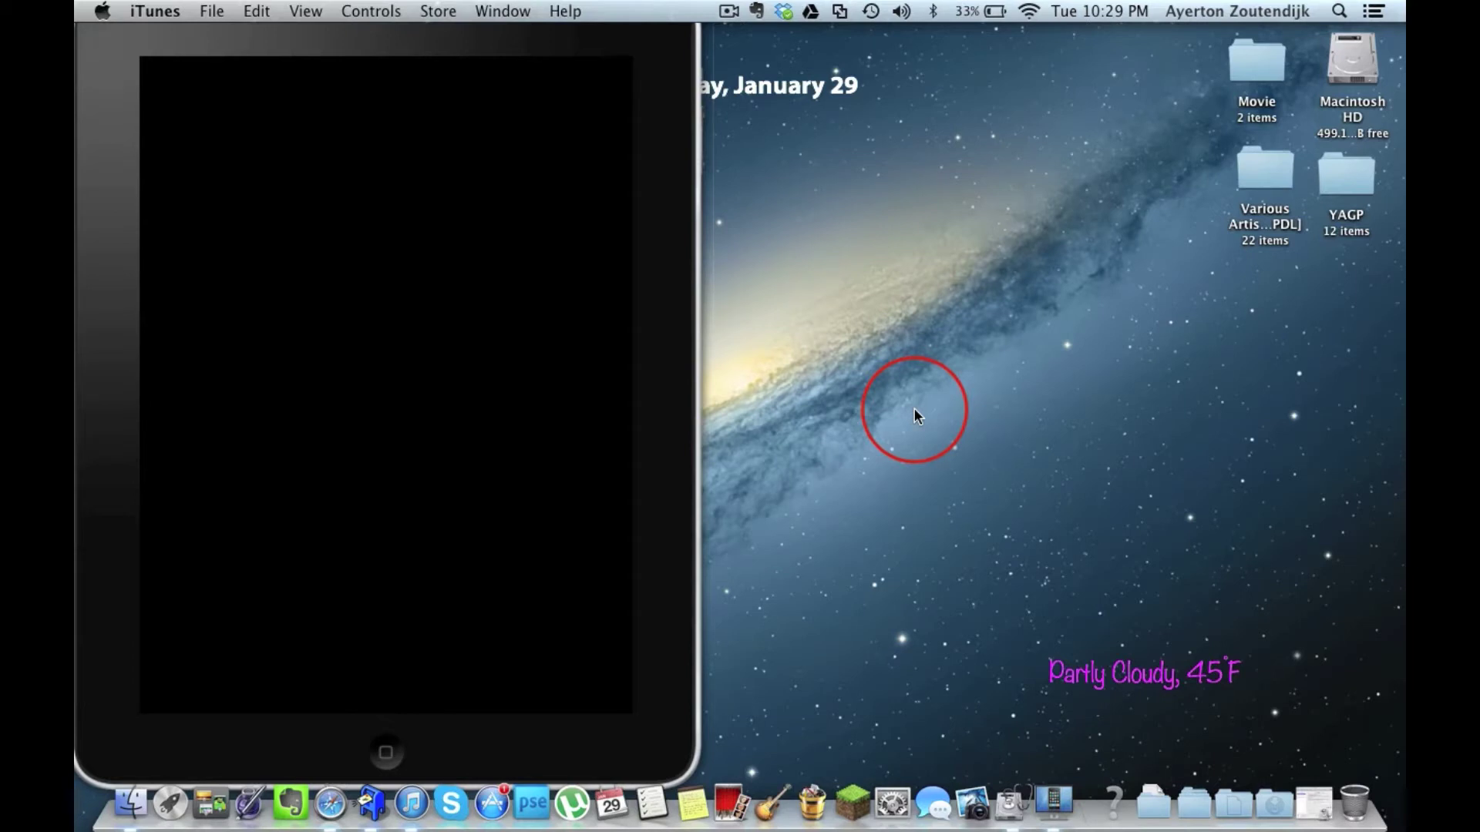
click(1229, 783)
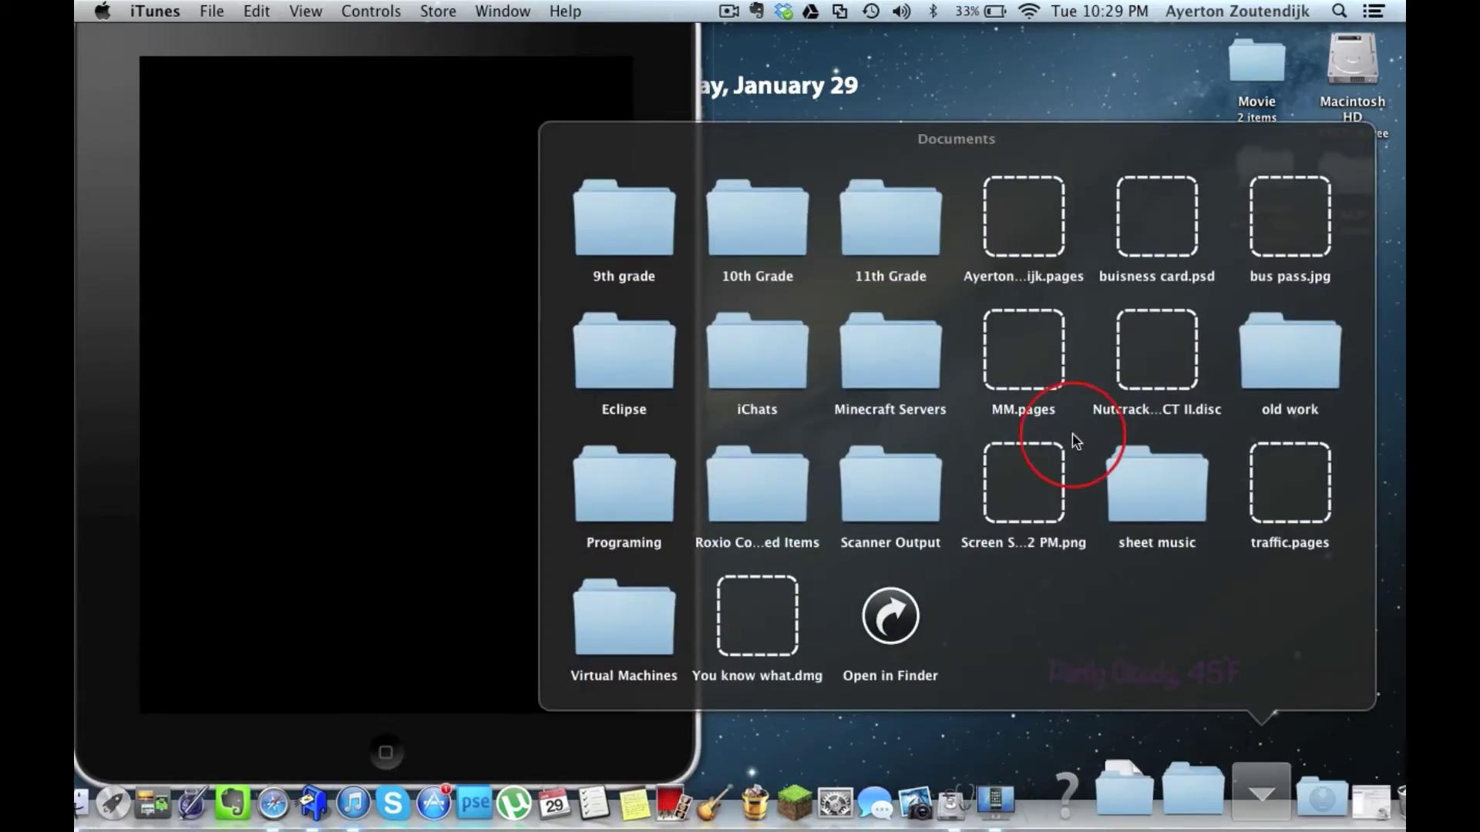
click(877, 233)
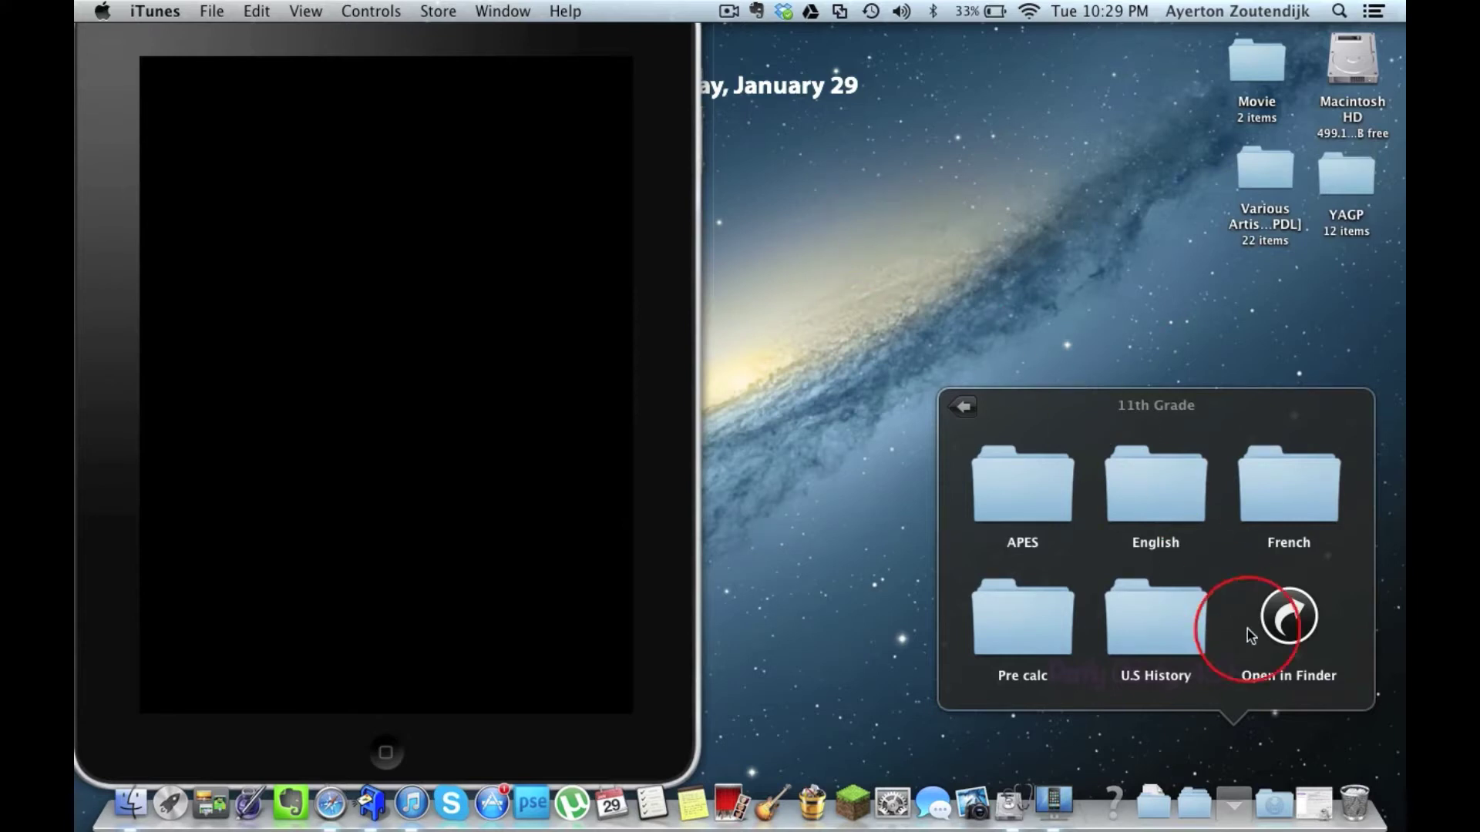
click(903, 250)
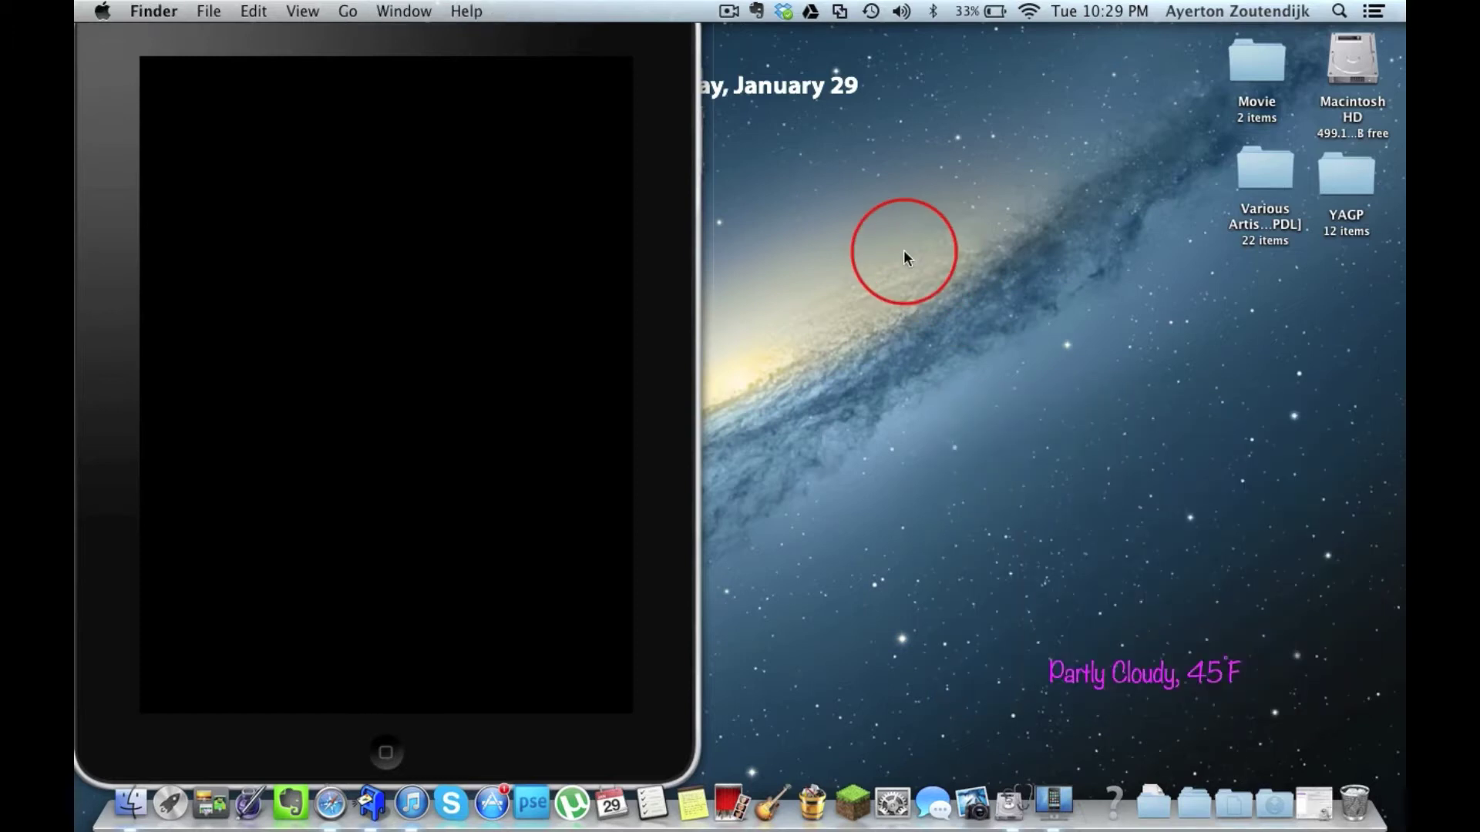
Launch Evernote from the Dock and place its window to the right of the iPod simulator.
click(298, 787)
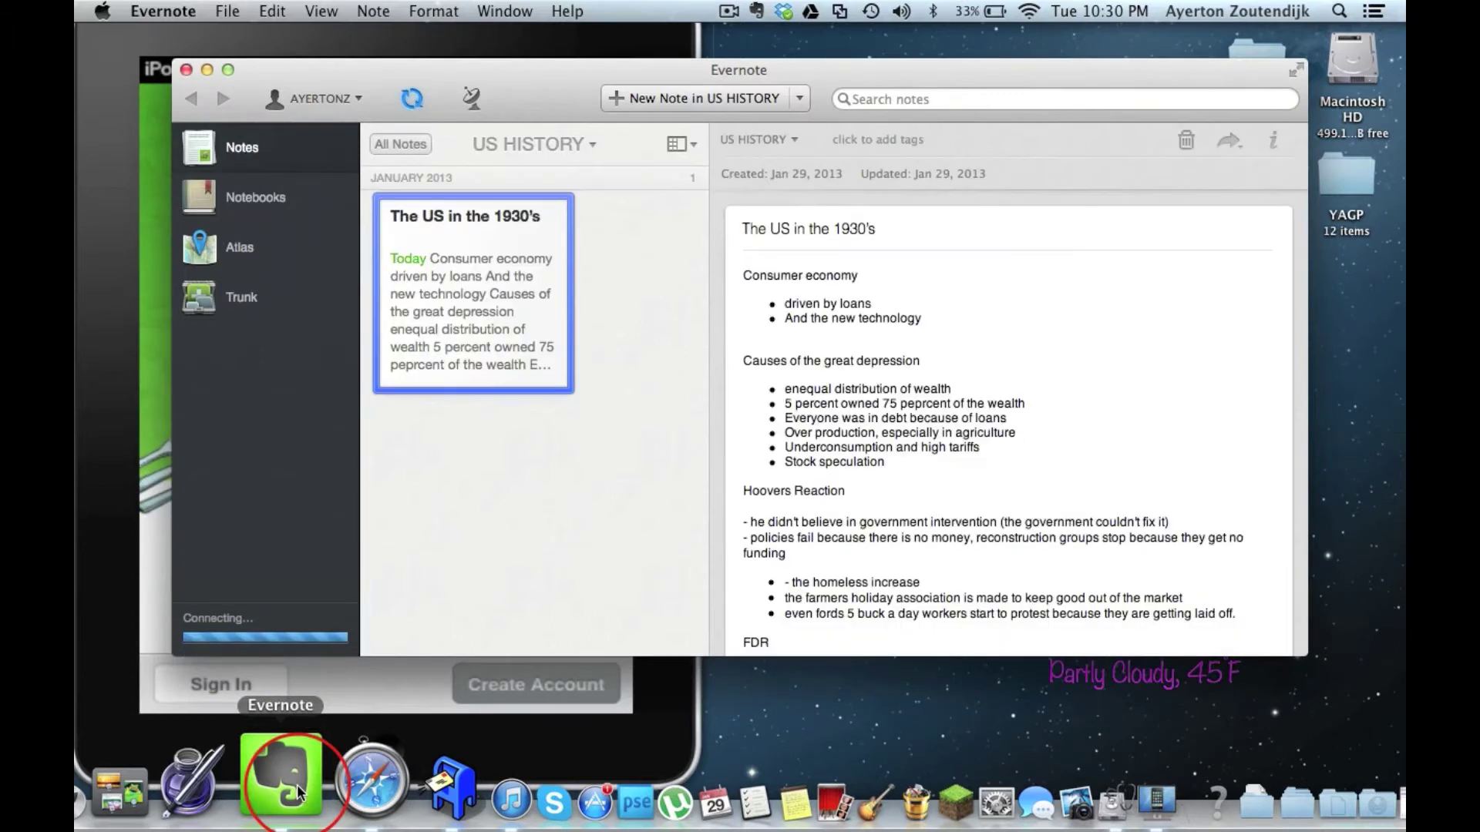
drag(521, 63, 1012, 16)
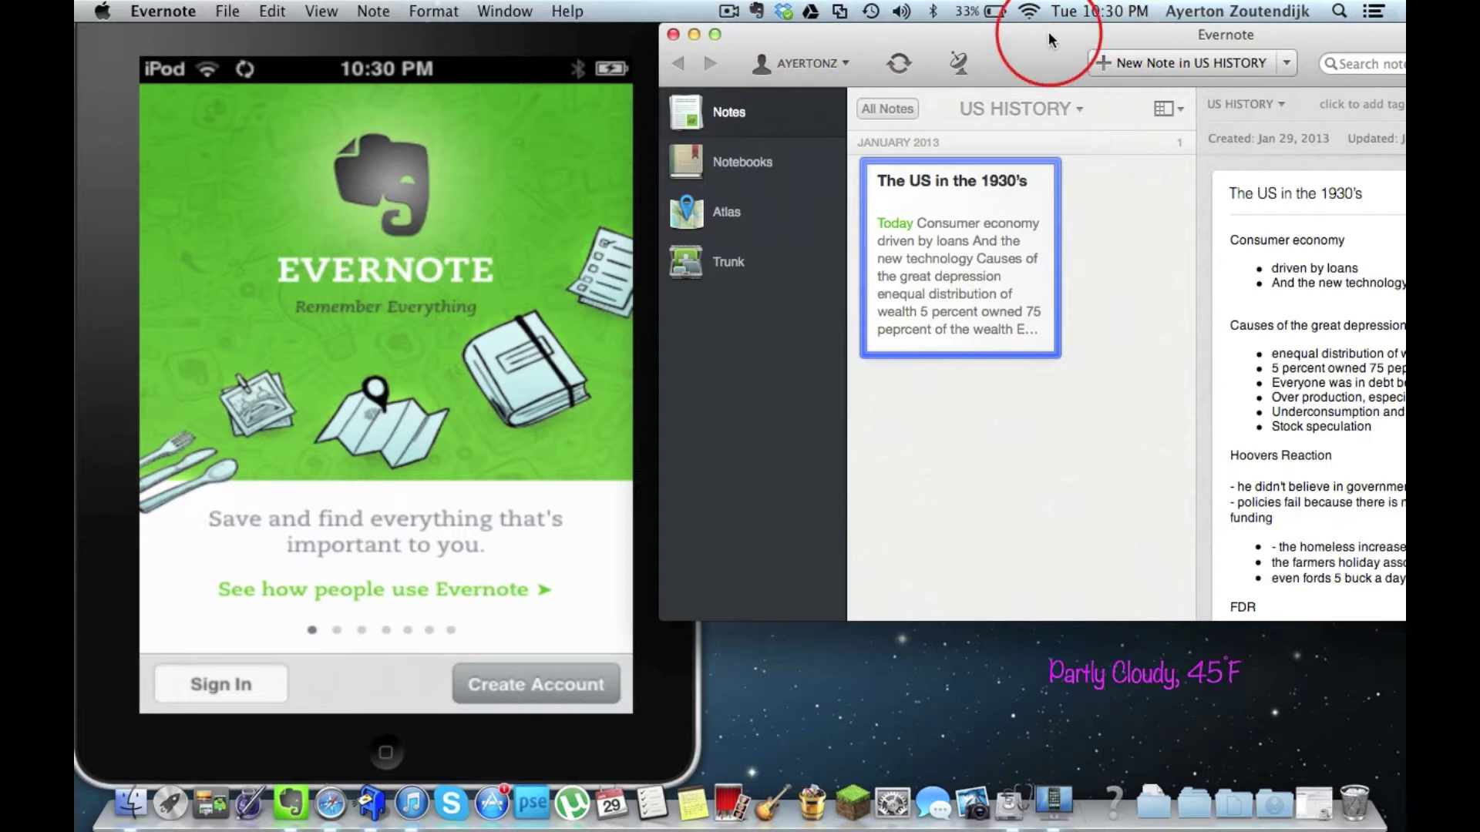
Log in to Evernote on the iPod with the account username and password.
drag(1048, 31, 1065, 5)
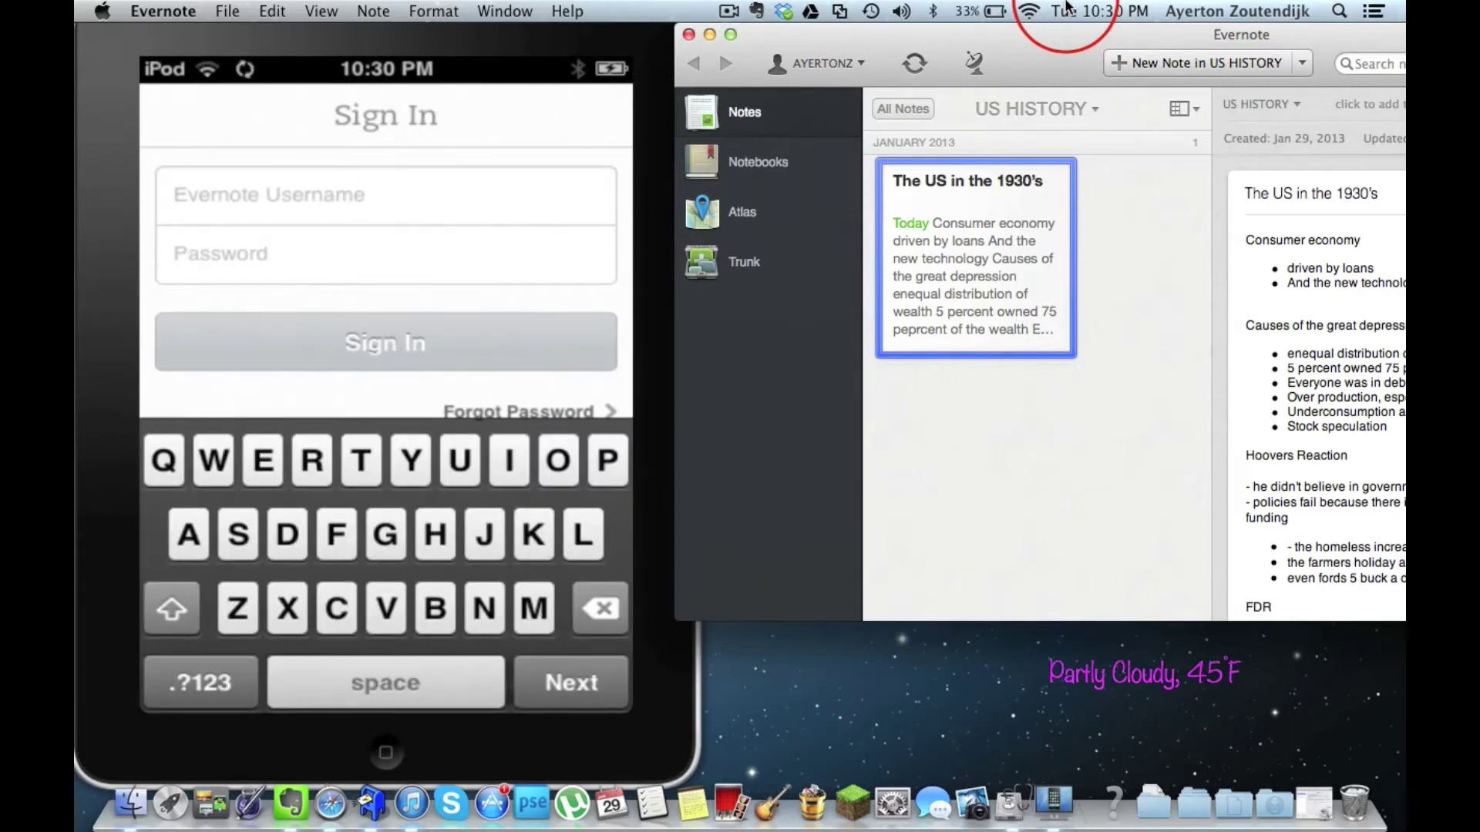
text(ayertonz)
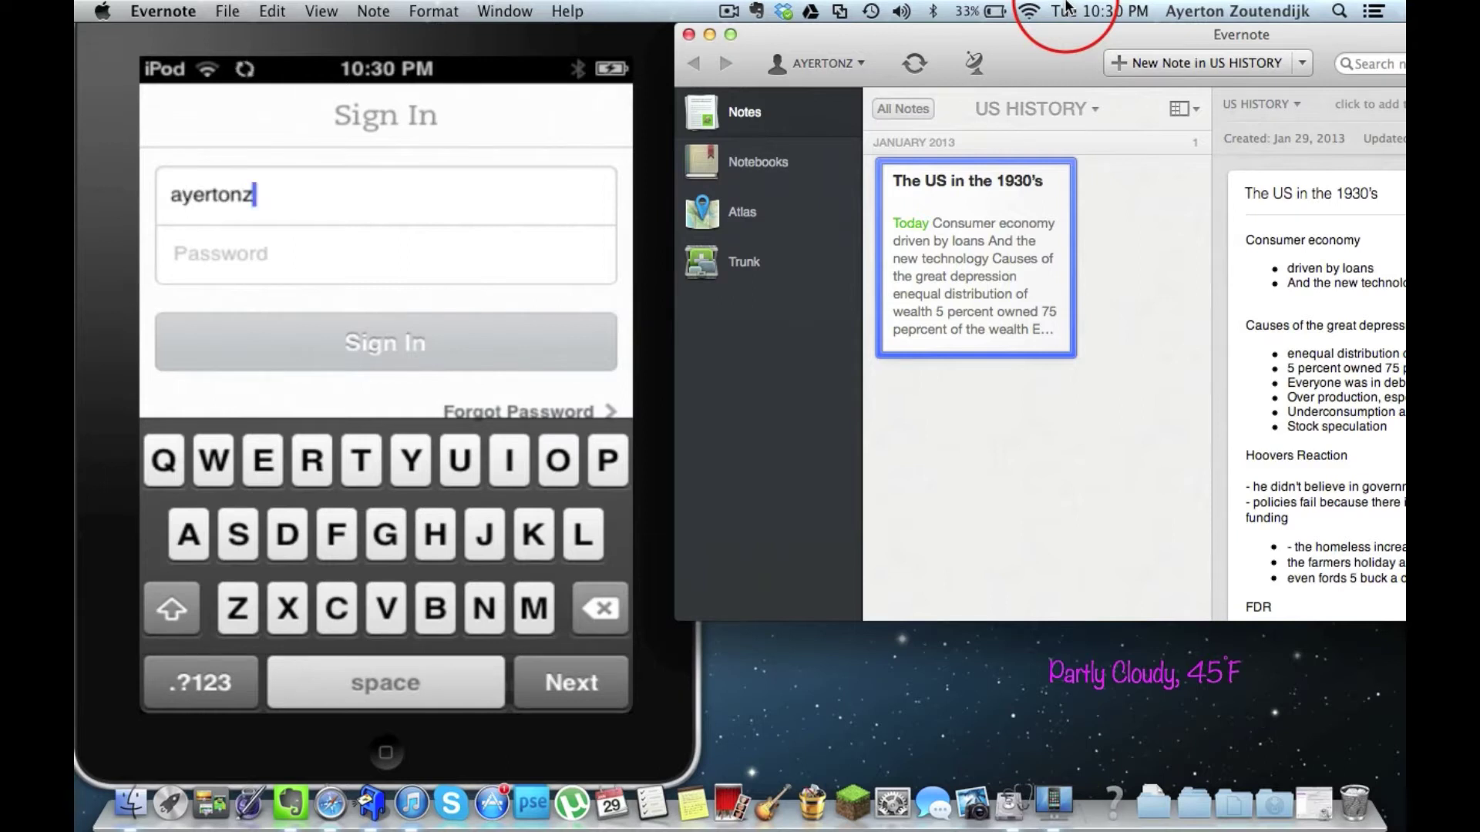
key(Tab)
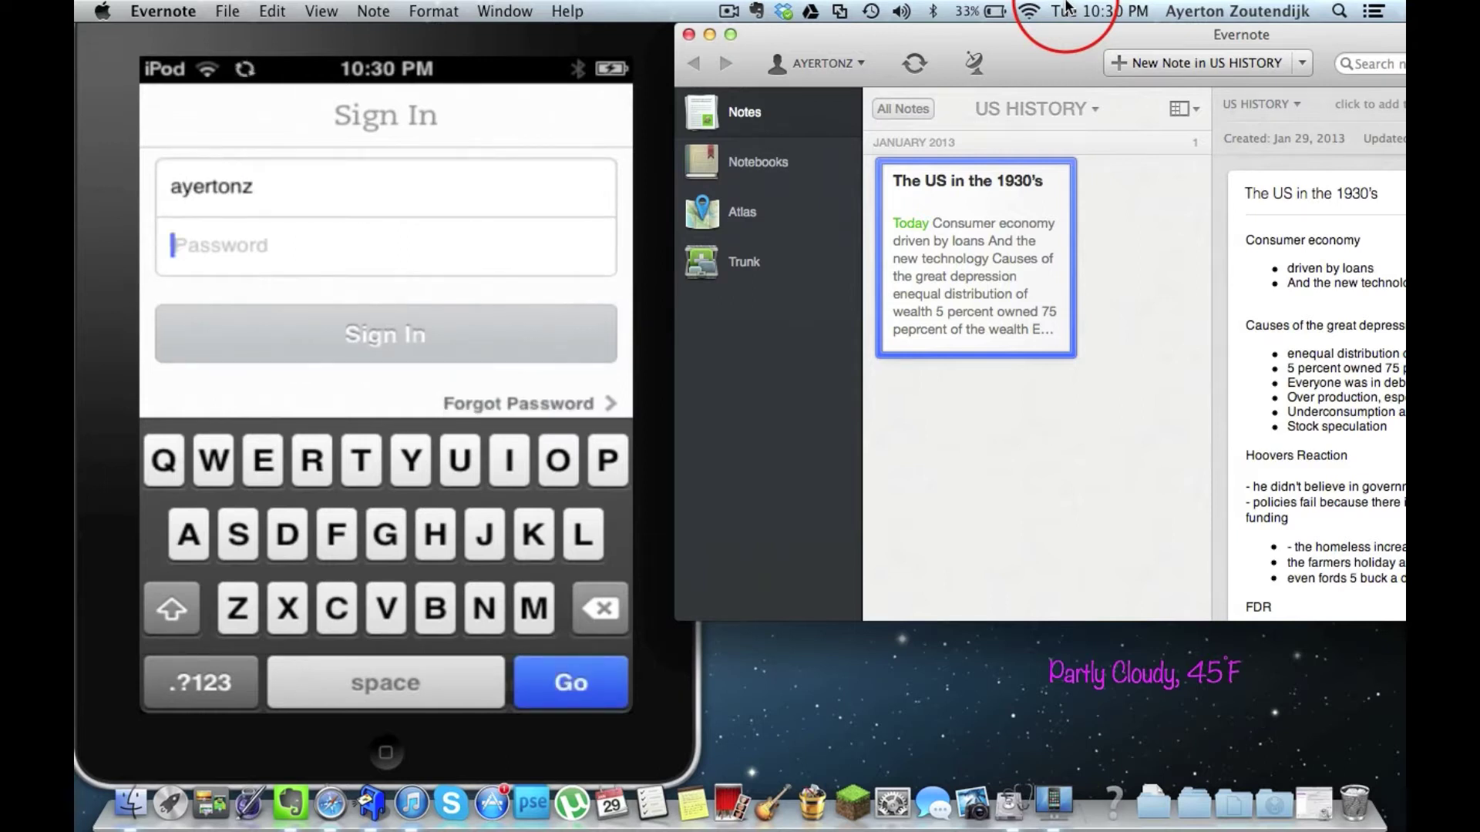
text(**********)
key(Return)
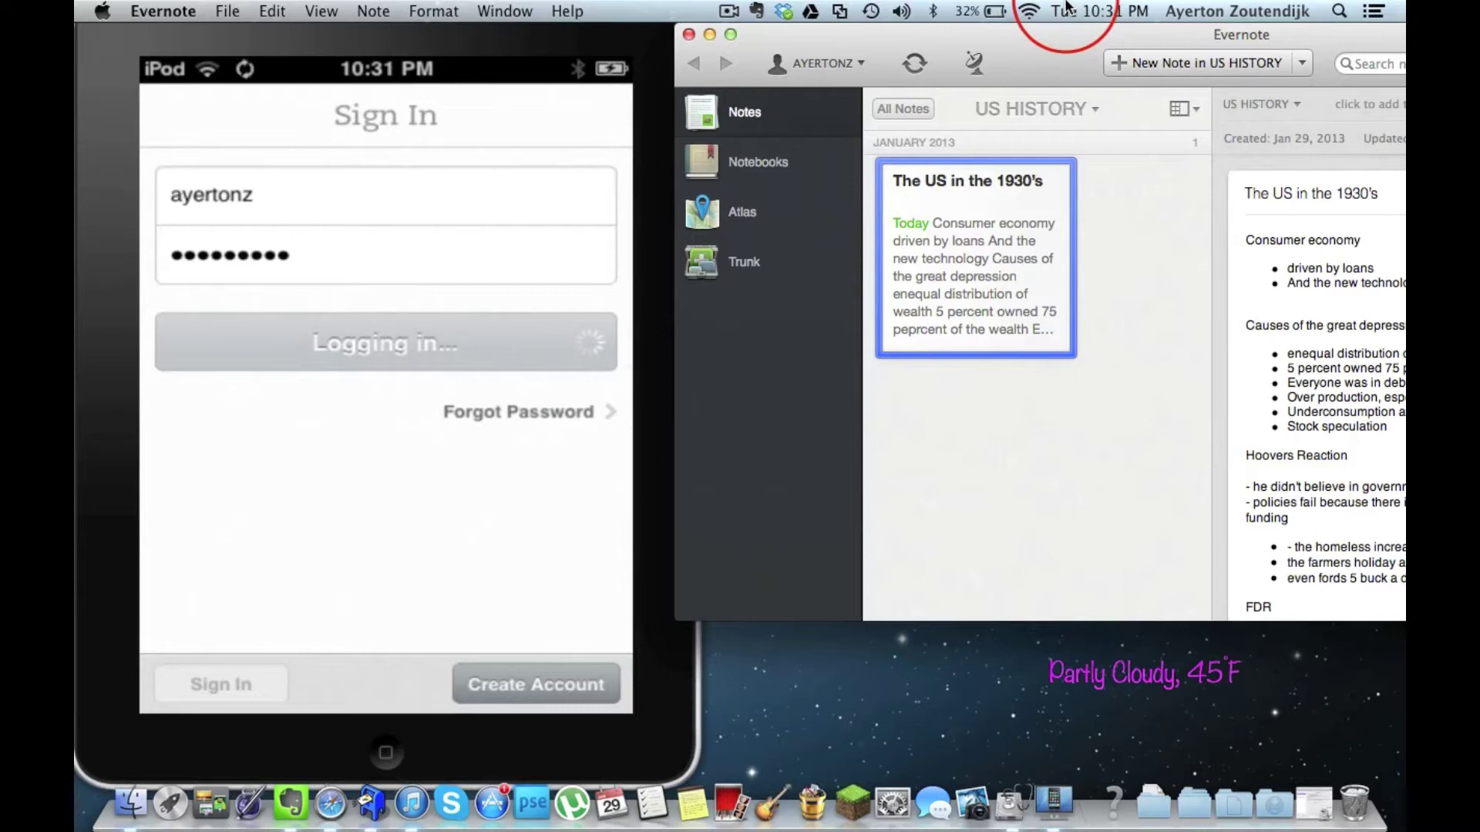
drag(1037, 36, 497, 19)
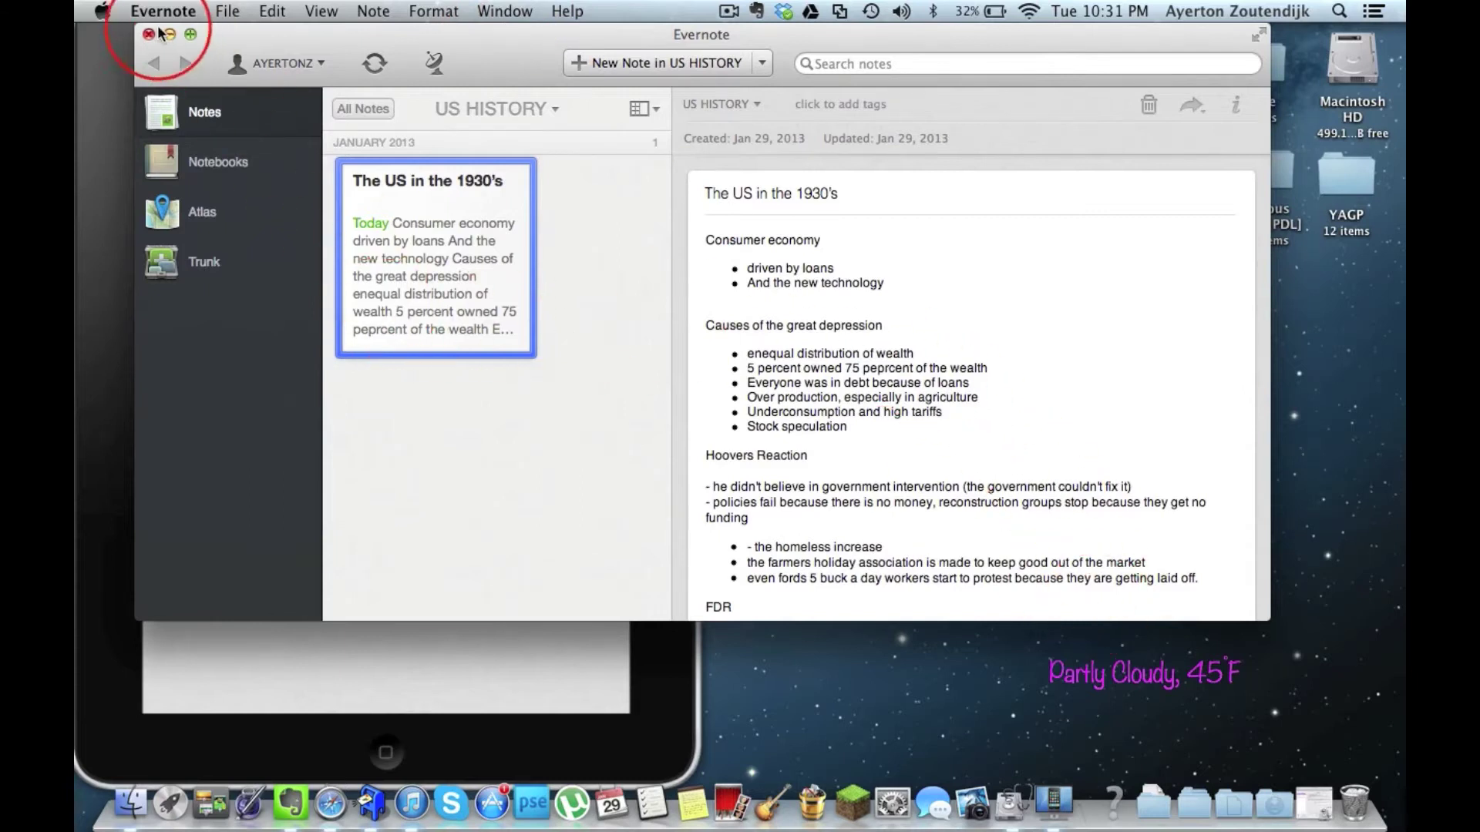
Browse the Notebooks overview and the Atlas map view, then return to Notebooks.
click(216, 166)
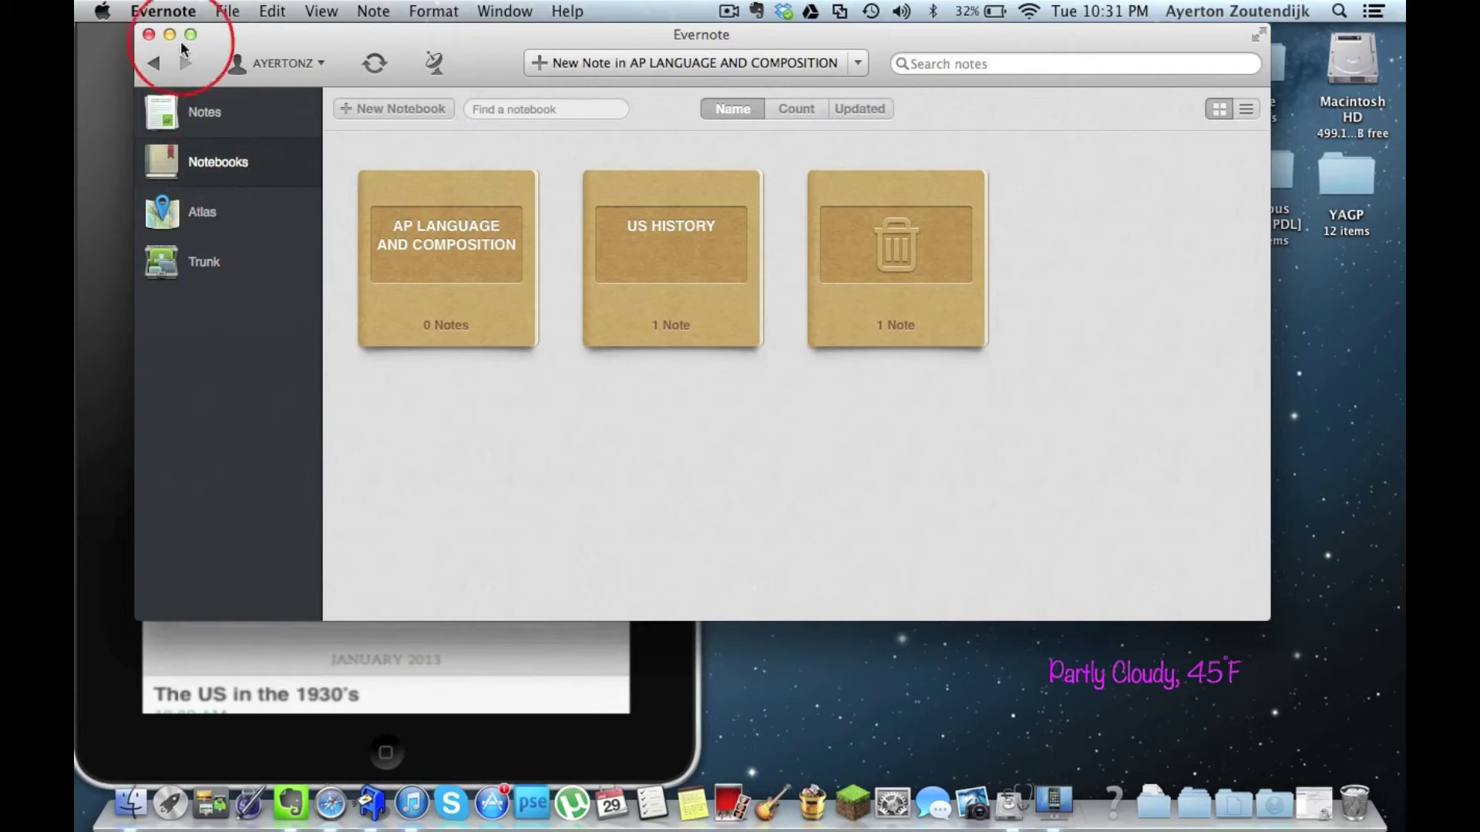
click(224, 217)
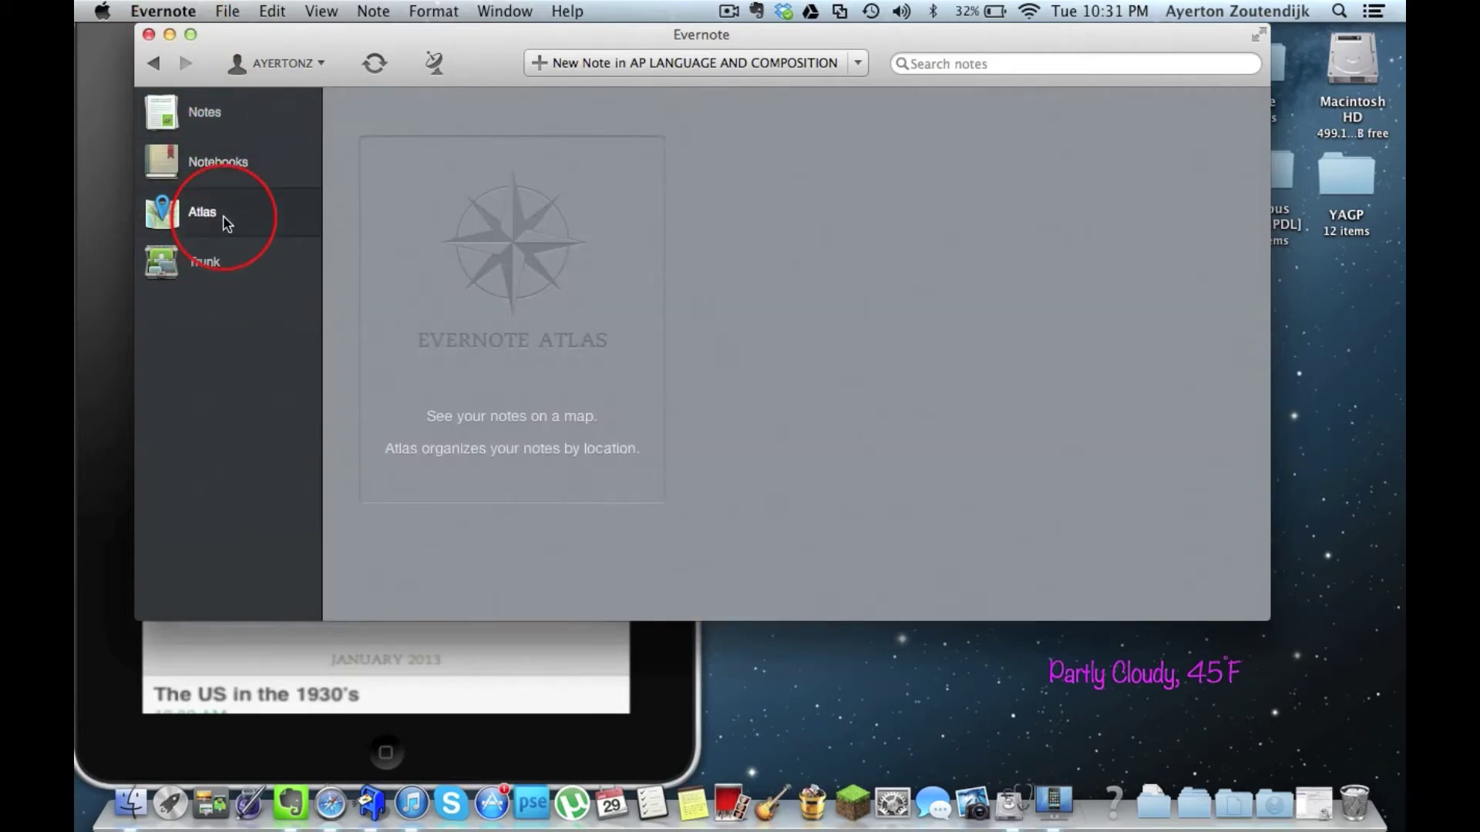
click(223, 171)
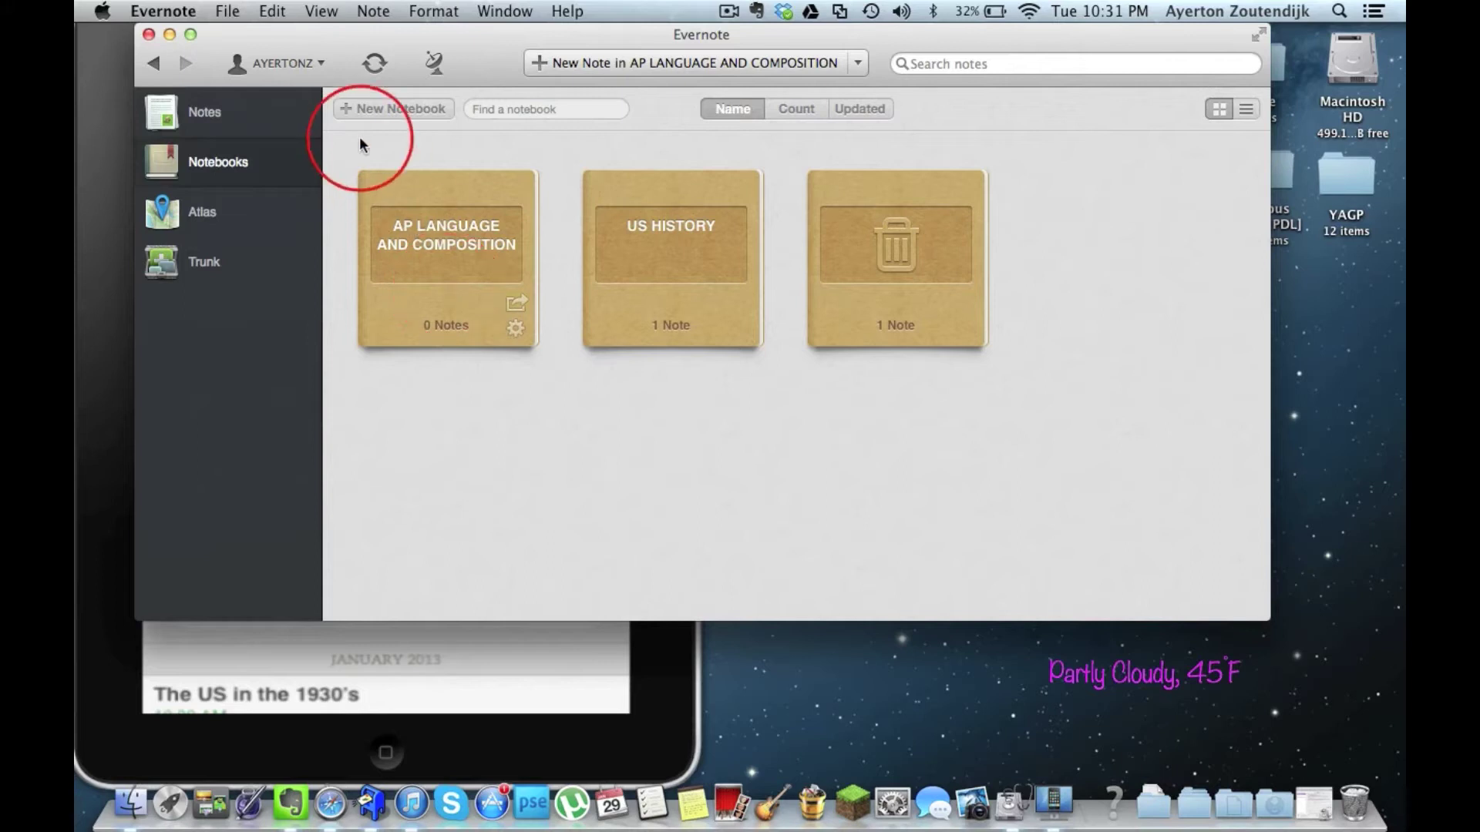
Open the US HISTORY notebook's note, skim it, and bring the iPod simulator forward.
click(680, 315)
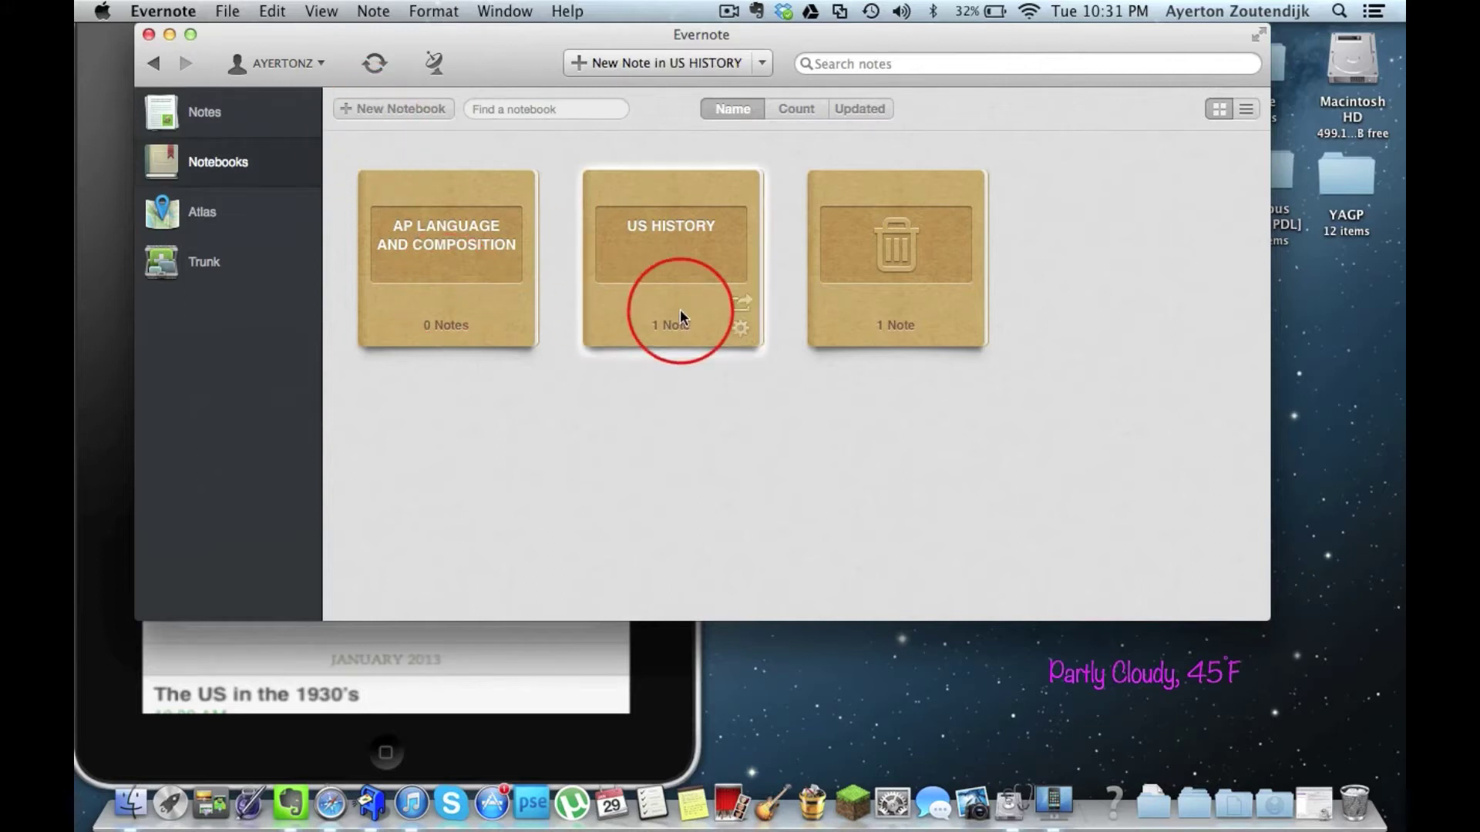
click(645, 211)
double_click(649, 225)
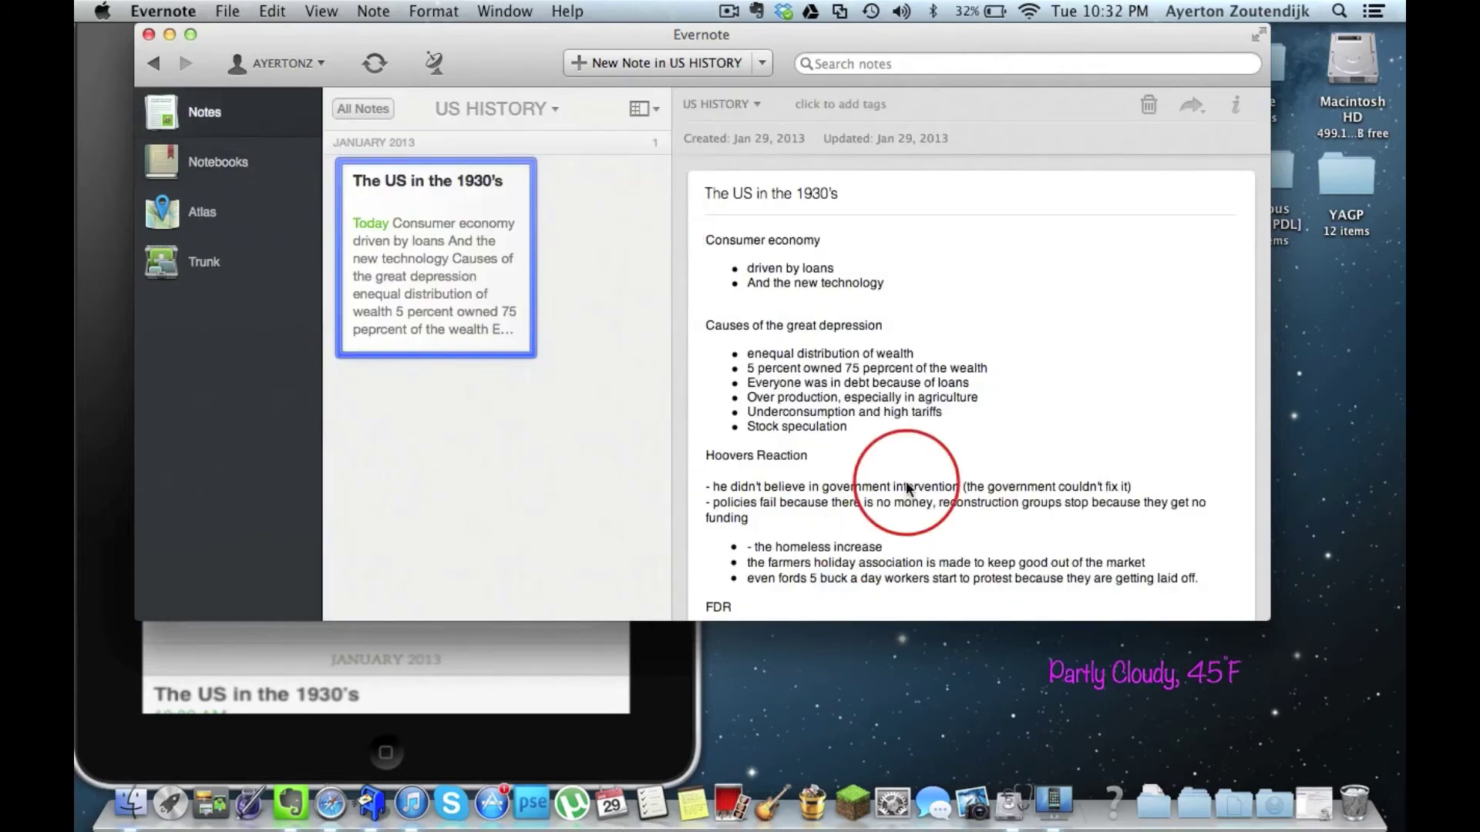
scroll(907, 486, down, 10)
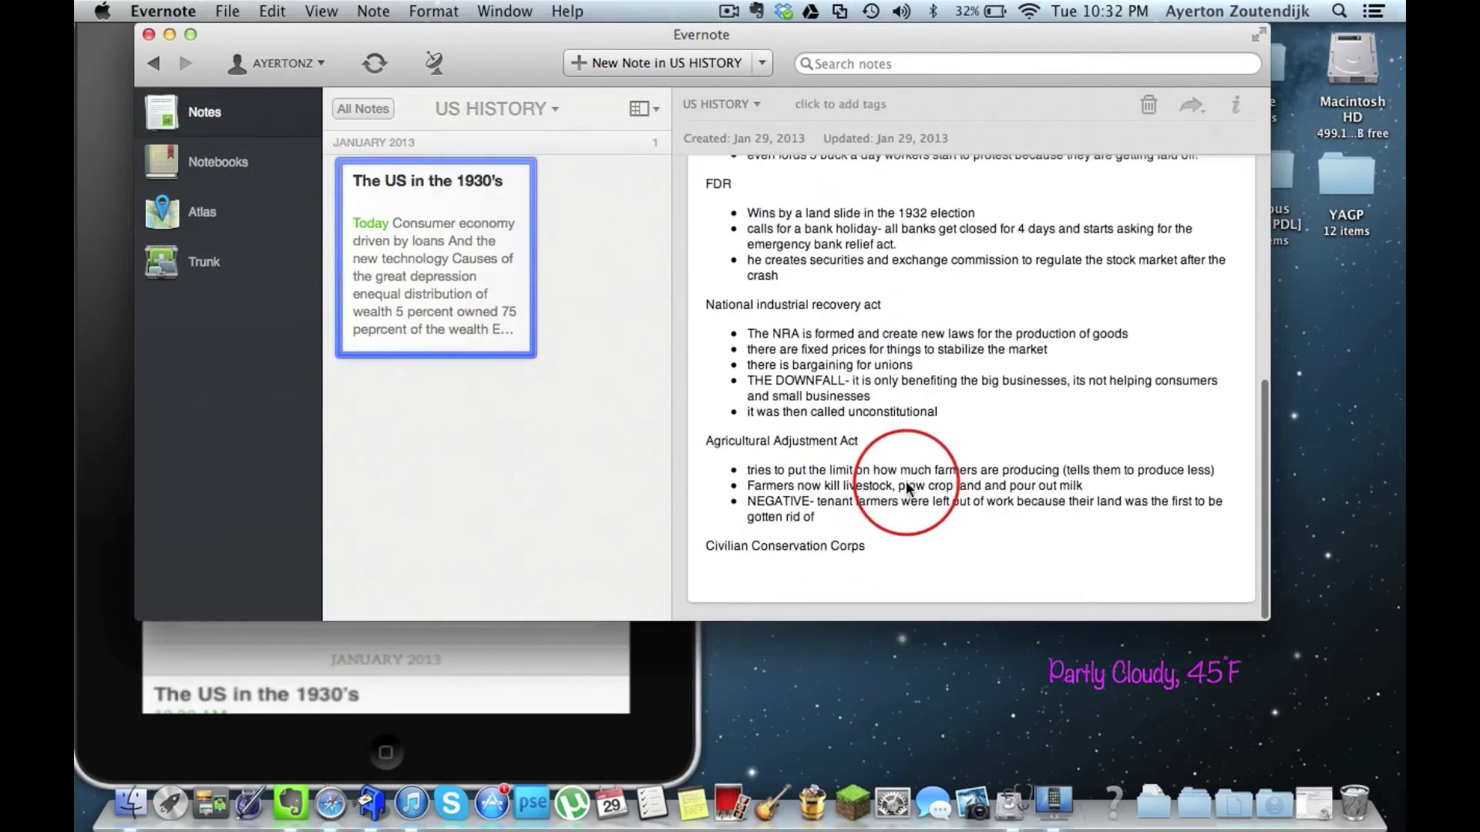
scroll(905, 481, up, 10)
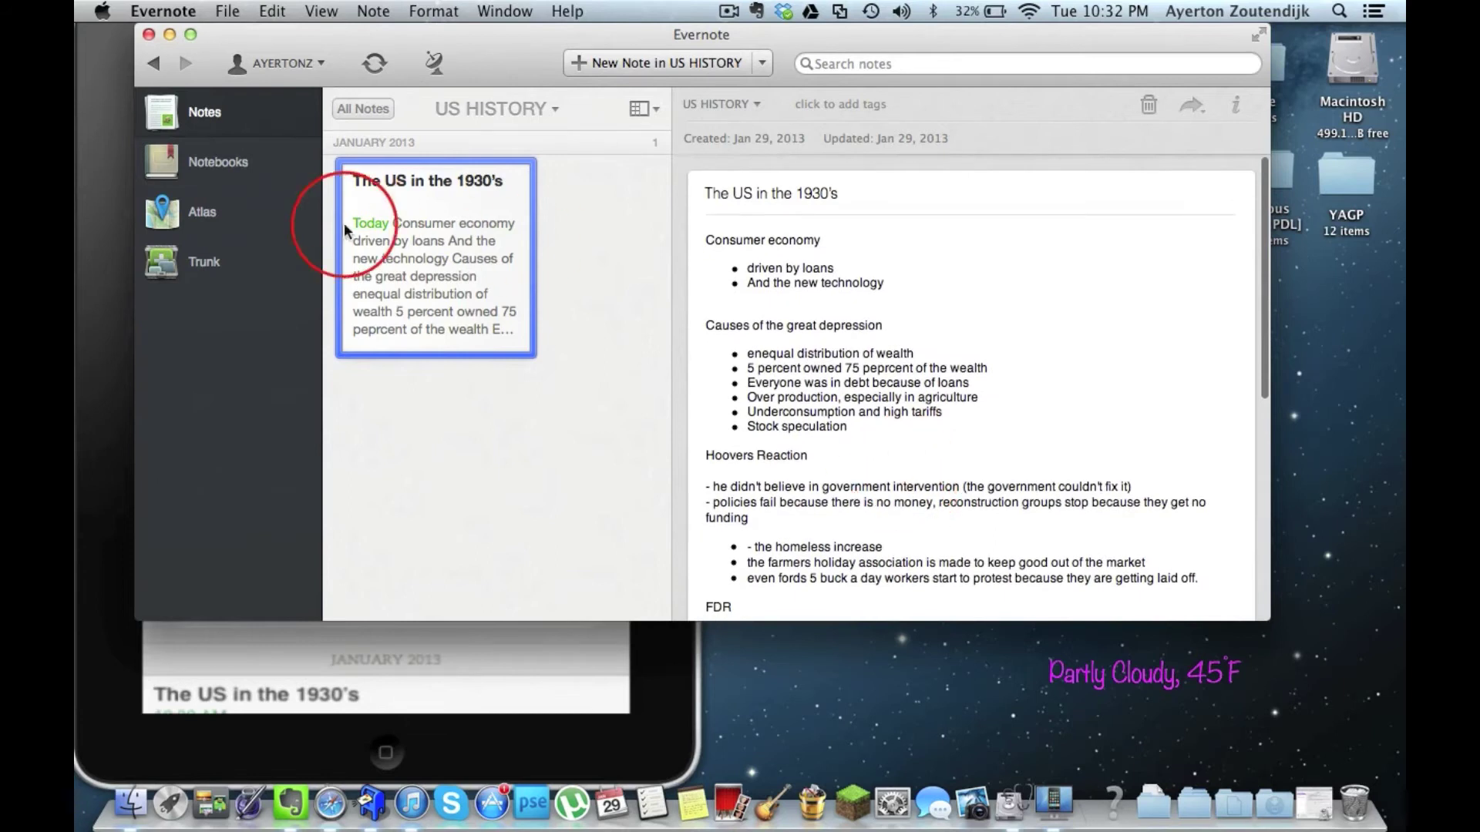
click(665, 721)
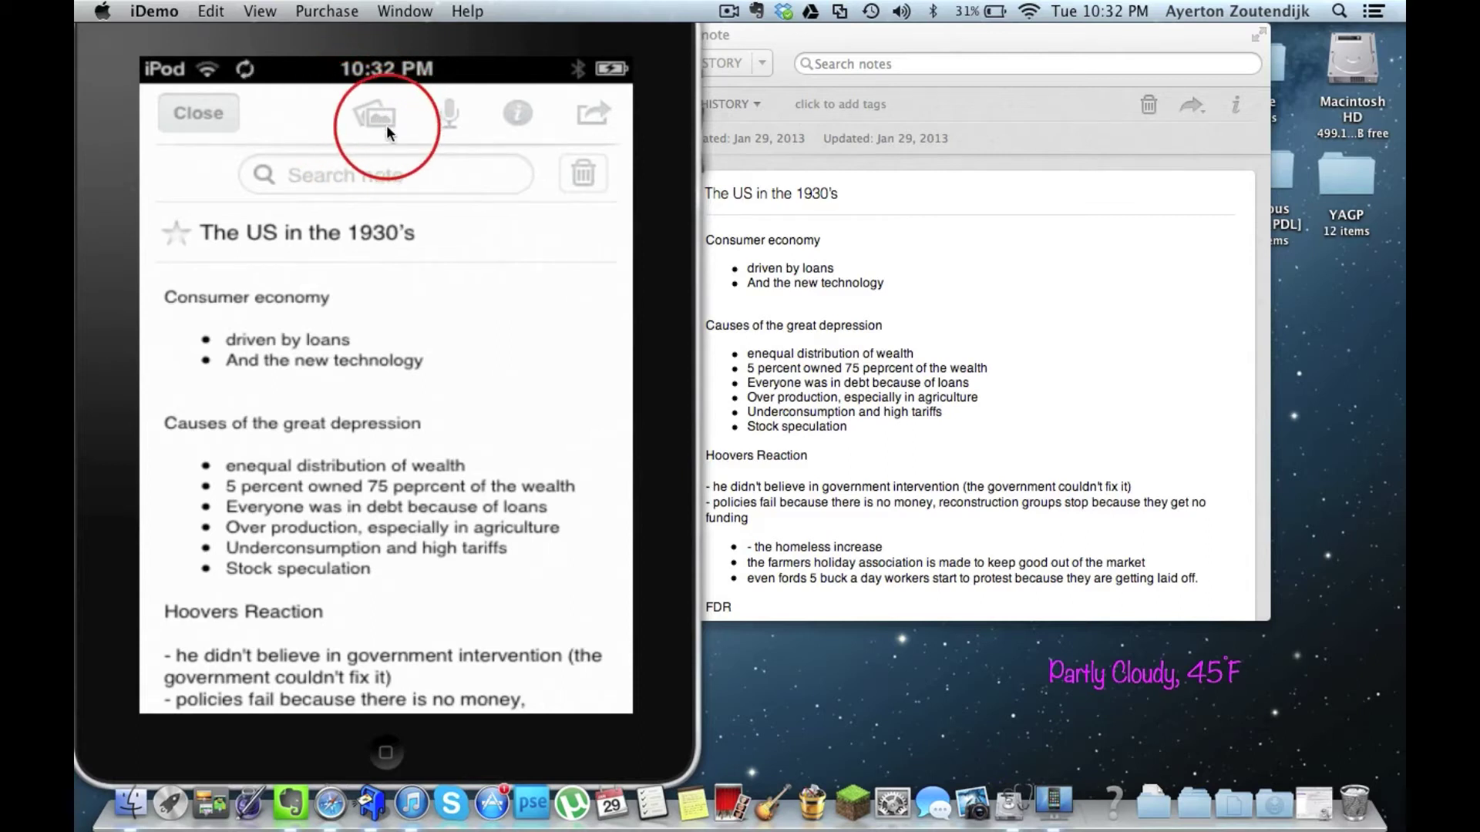
Open and then cancel the share sheet on the iPod's note 'The US in the 1930's'.
click(588, 117)
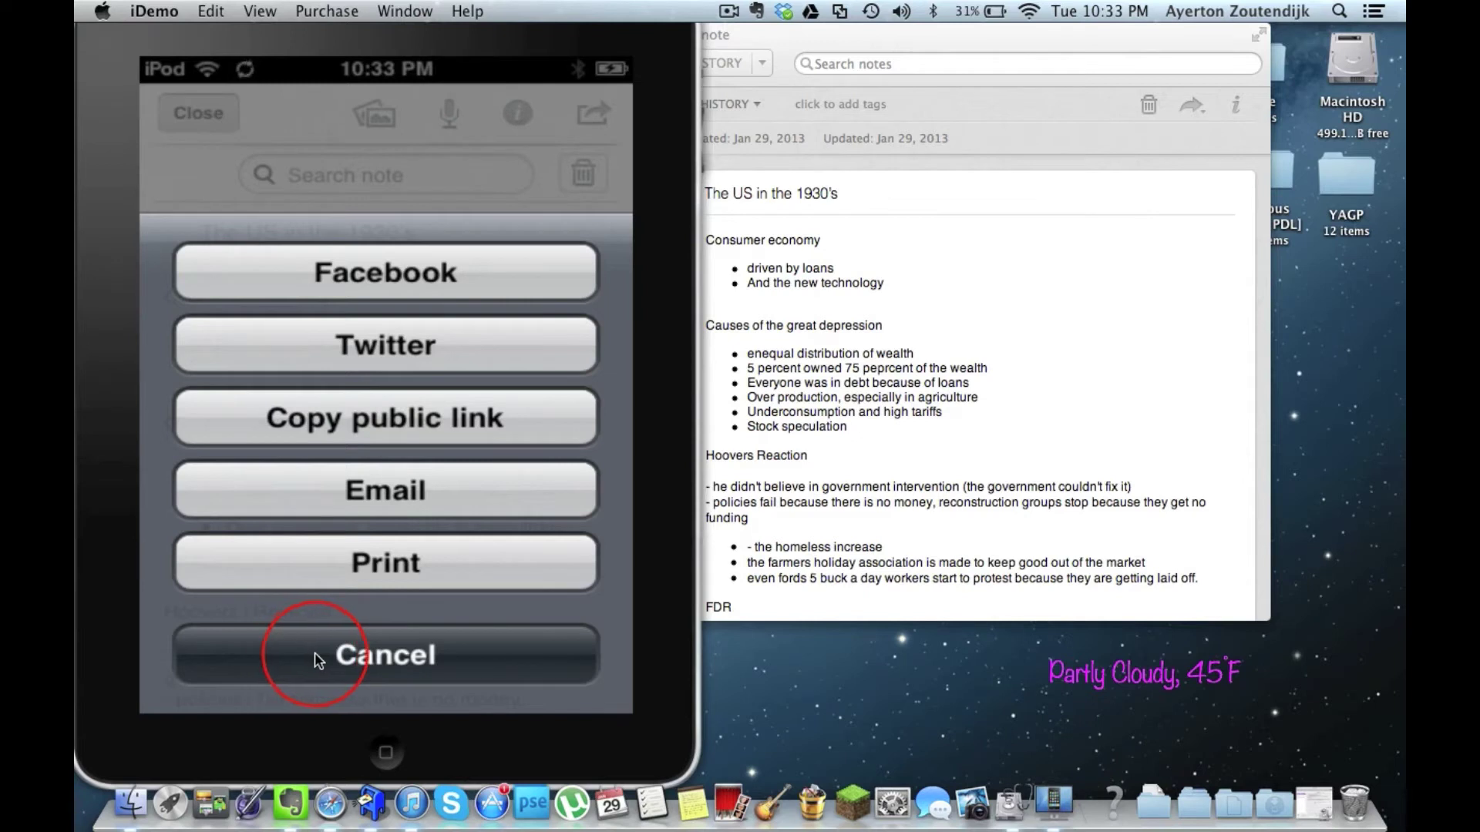
click(404, 669)
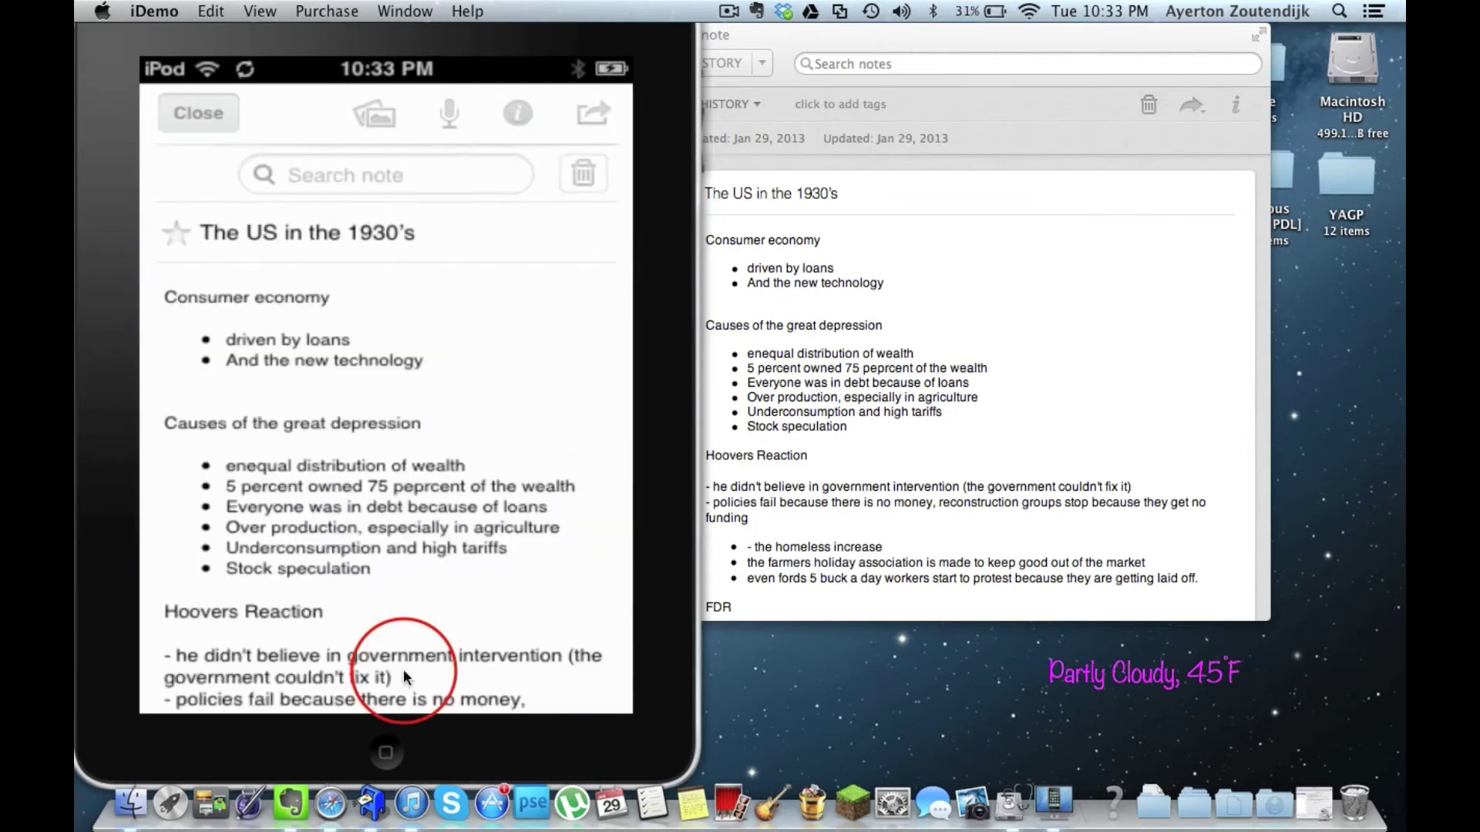
Bring the Mac Evernote window forward, move it right, and scroll the note down to FDR.
click(1111, 248)
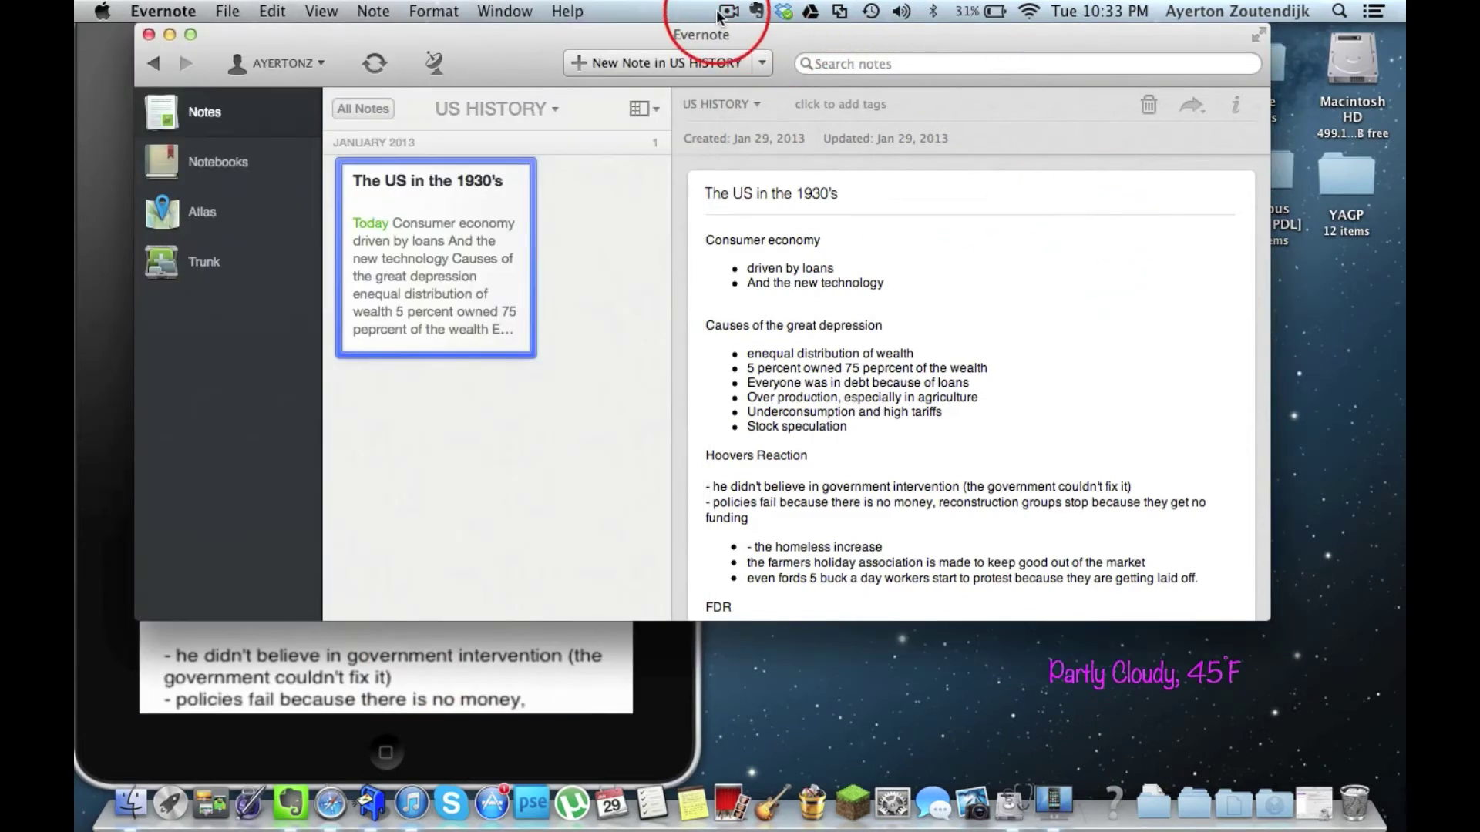
drag(707, 29, 951, 45)
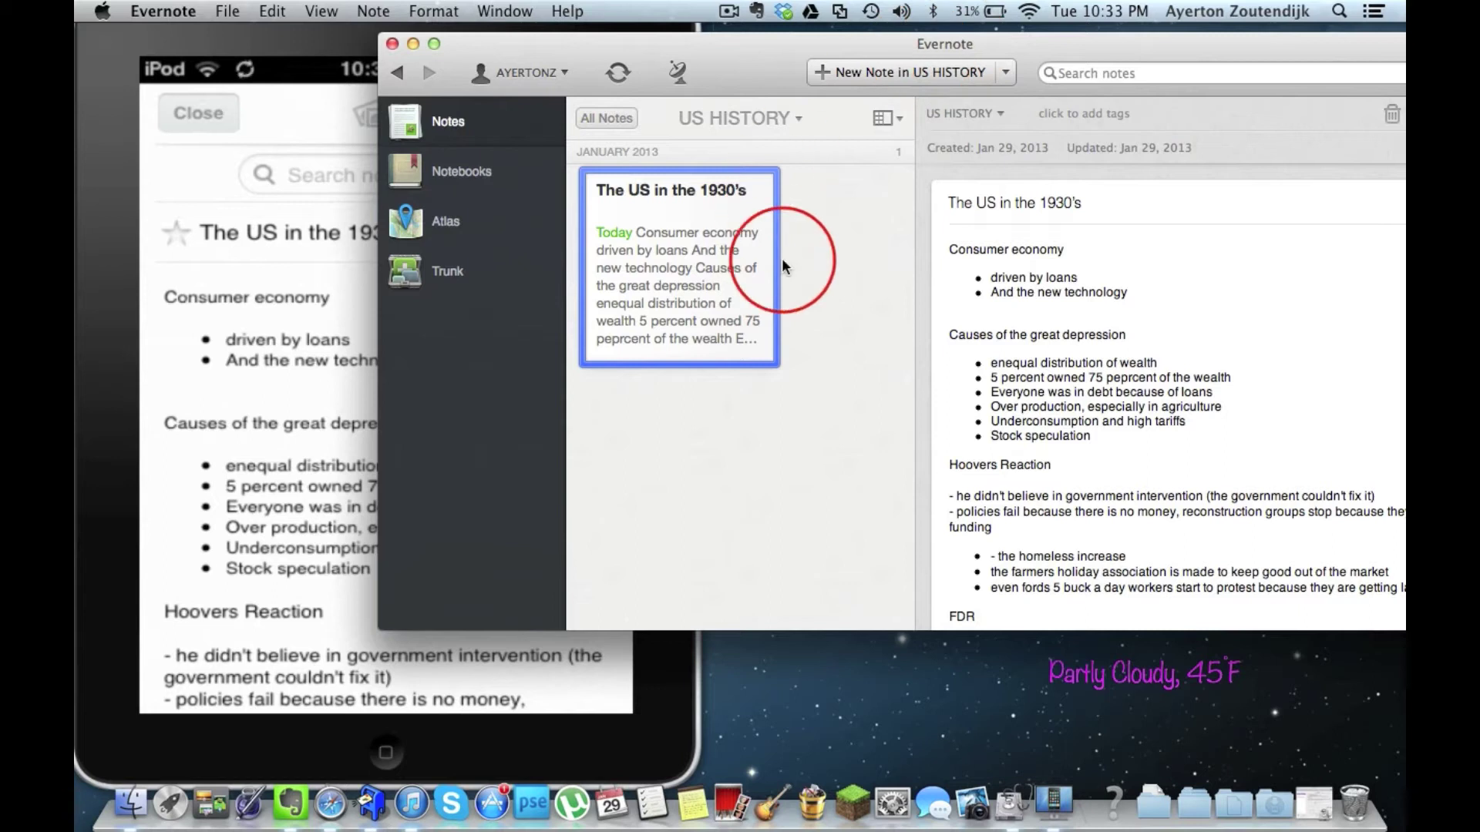
scroll(1018, 309, down, 10)
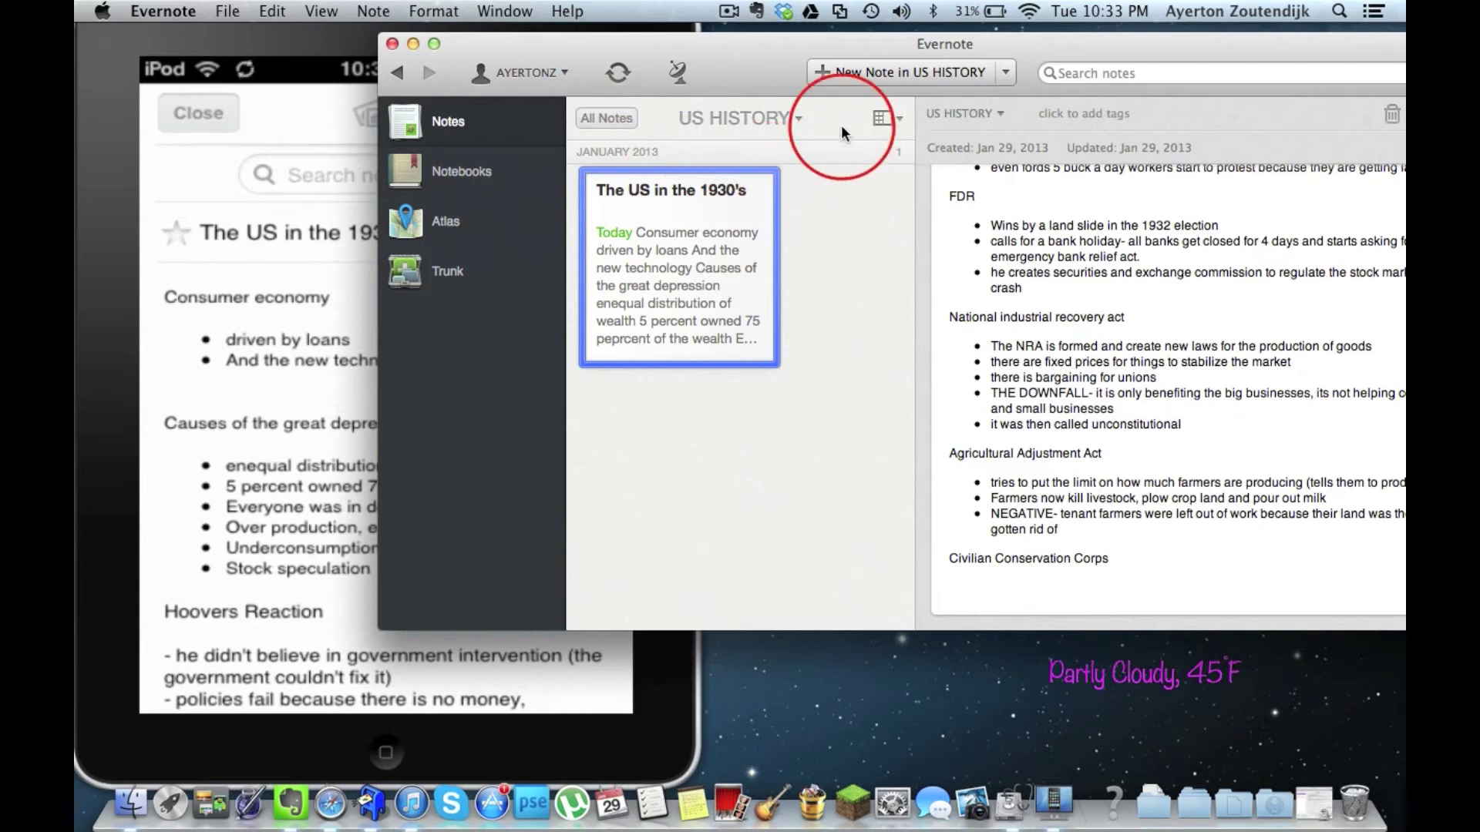
Create US HISTORY note 'the test not' saying it's a test note that will be absolutely great.
click(858, 75)
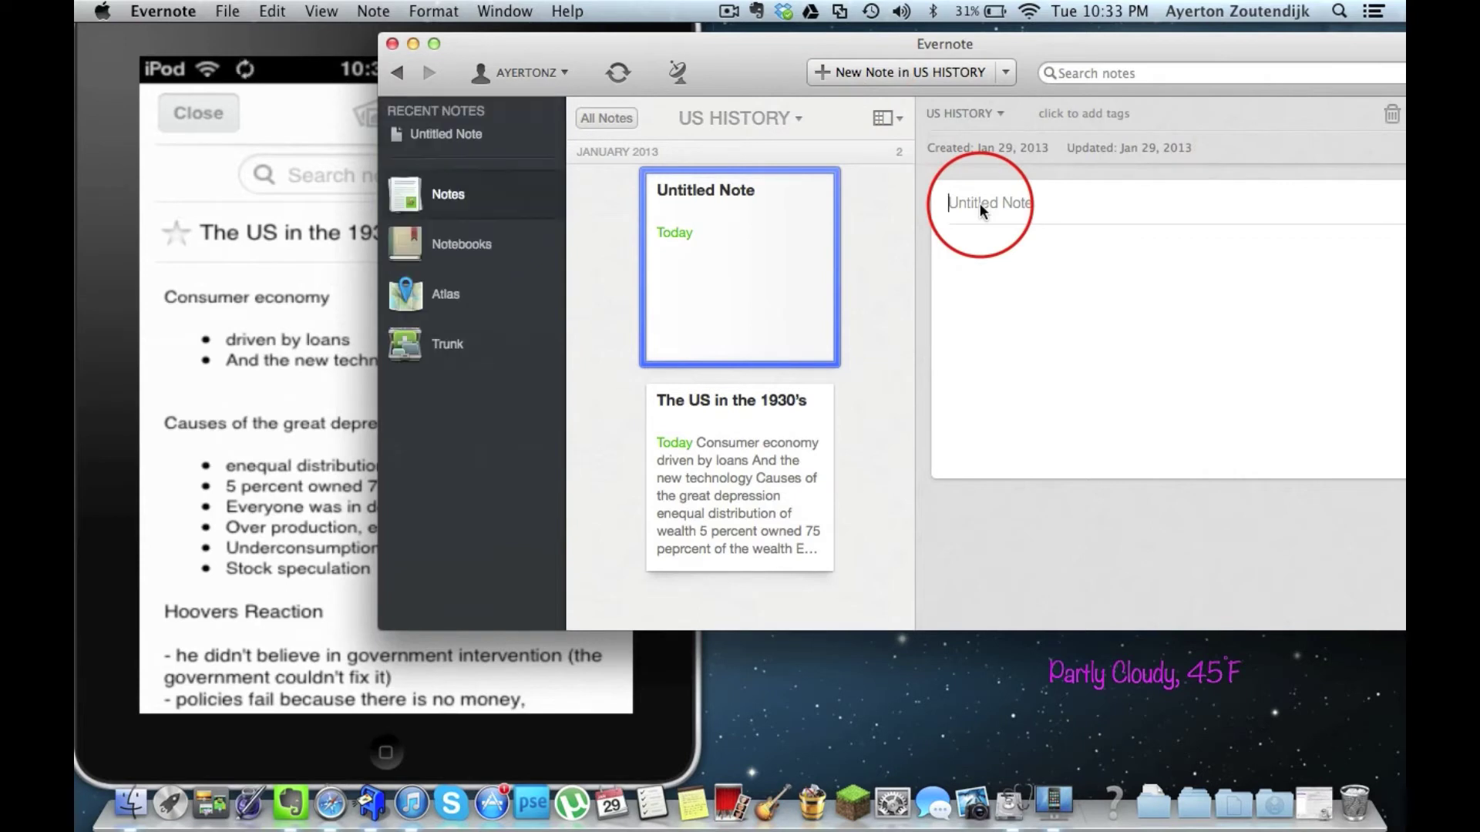
text(the test not)
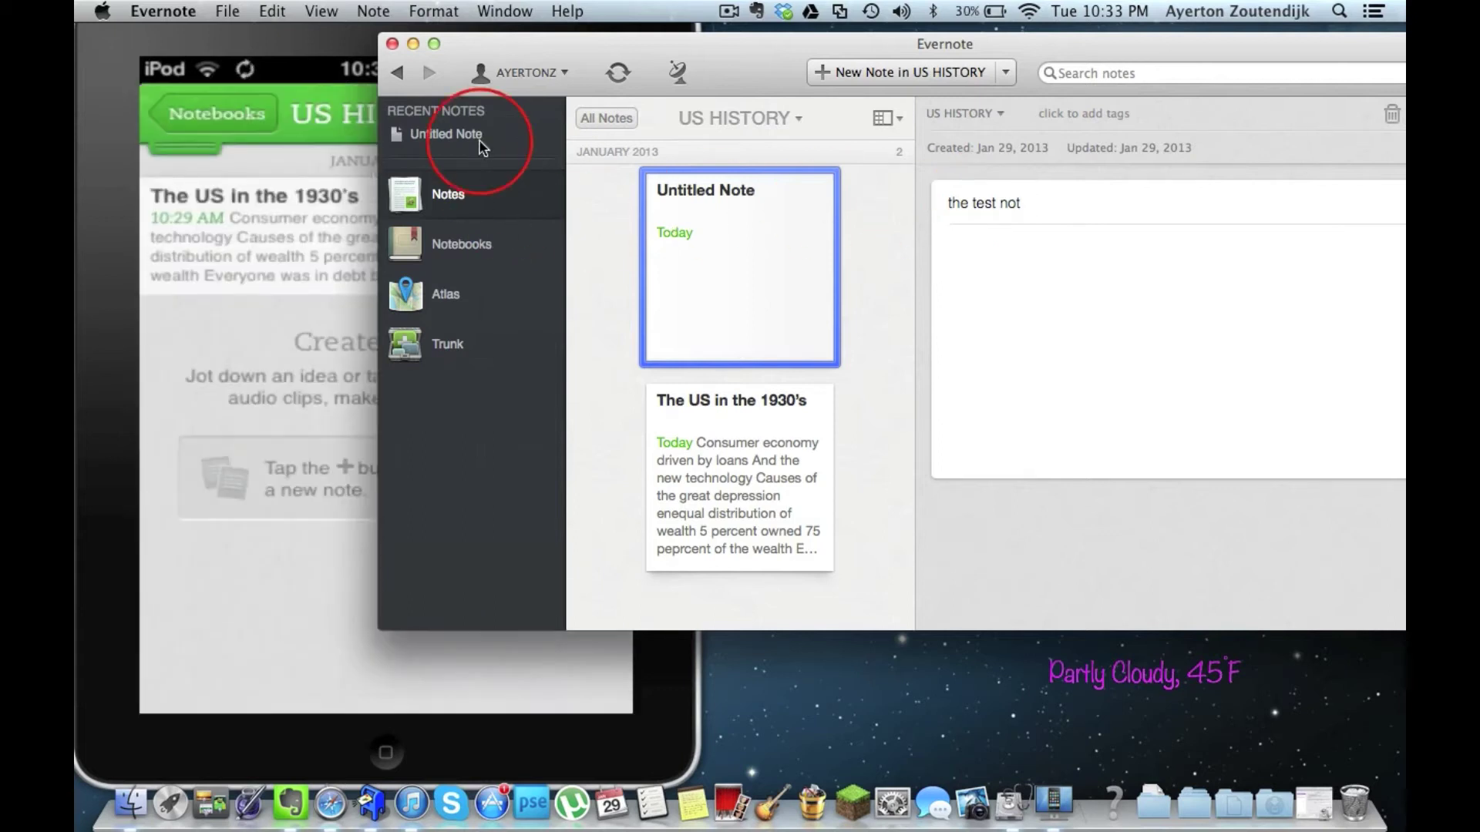
click(1066, 308)
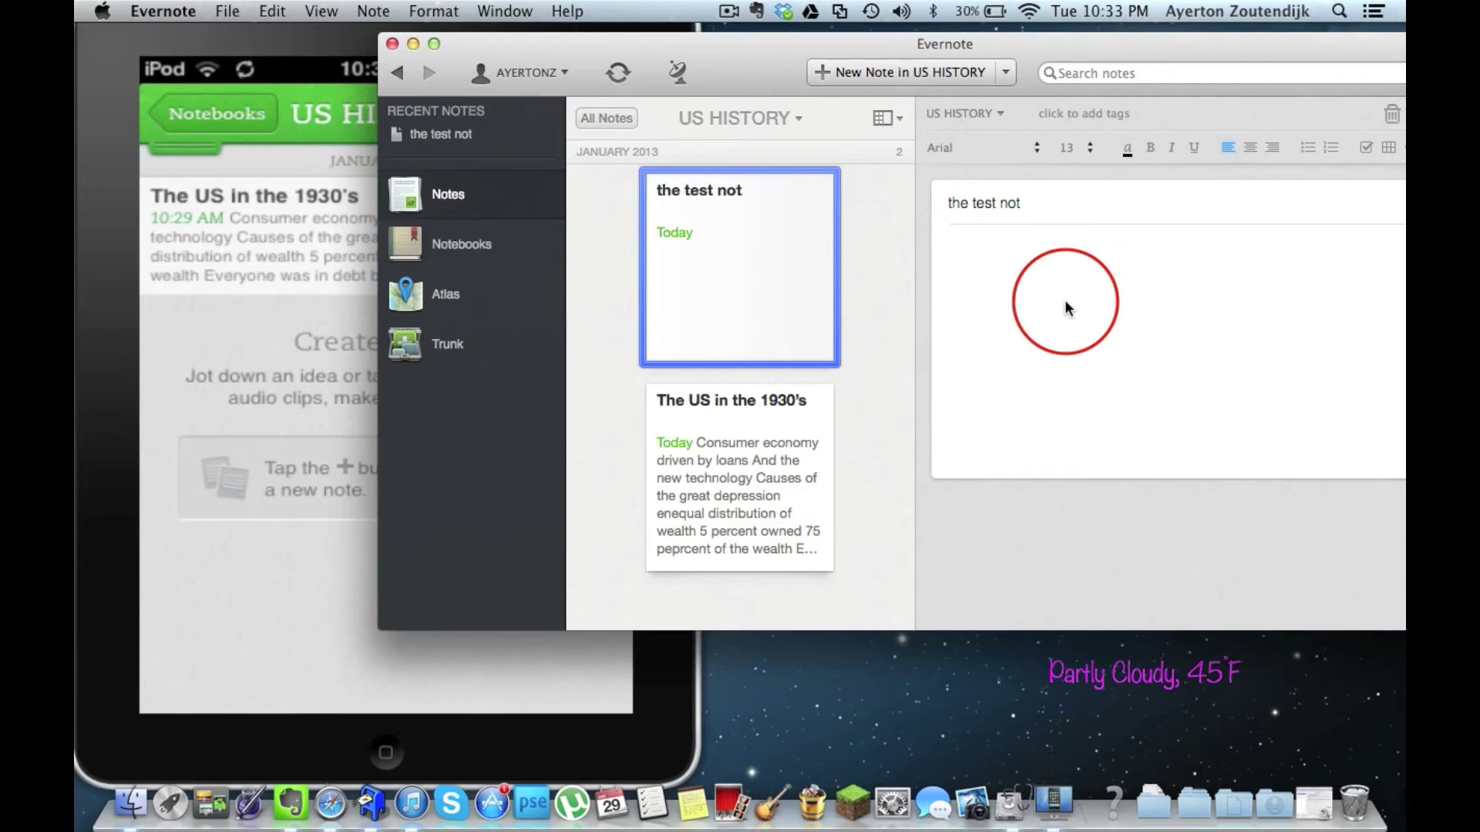
text(soo.. im making a tes)
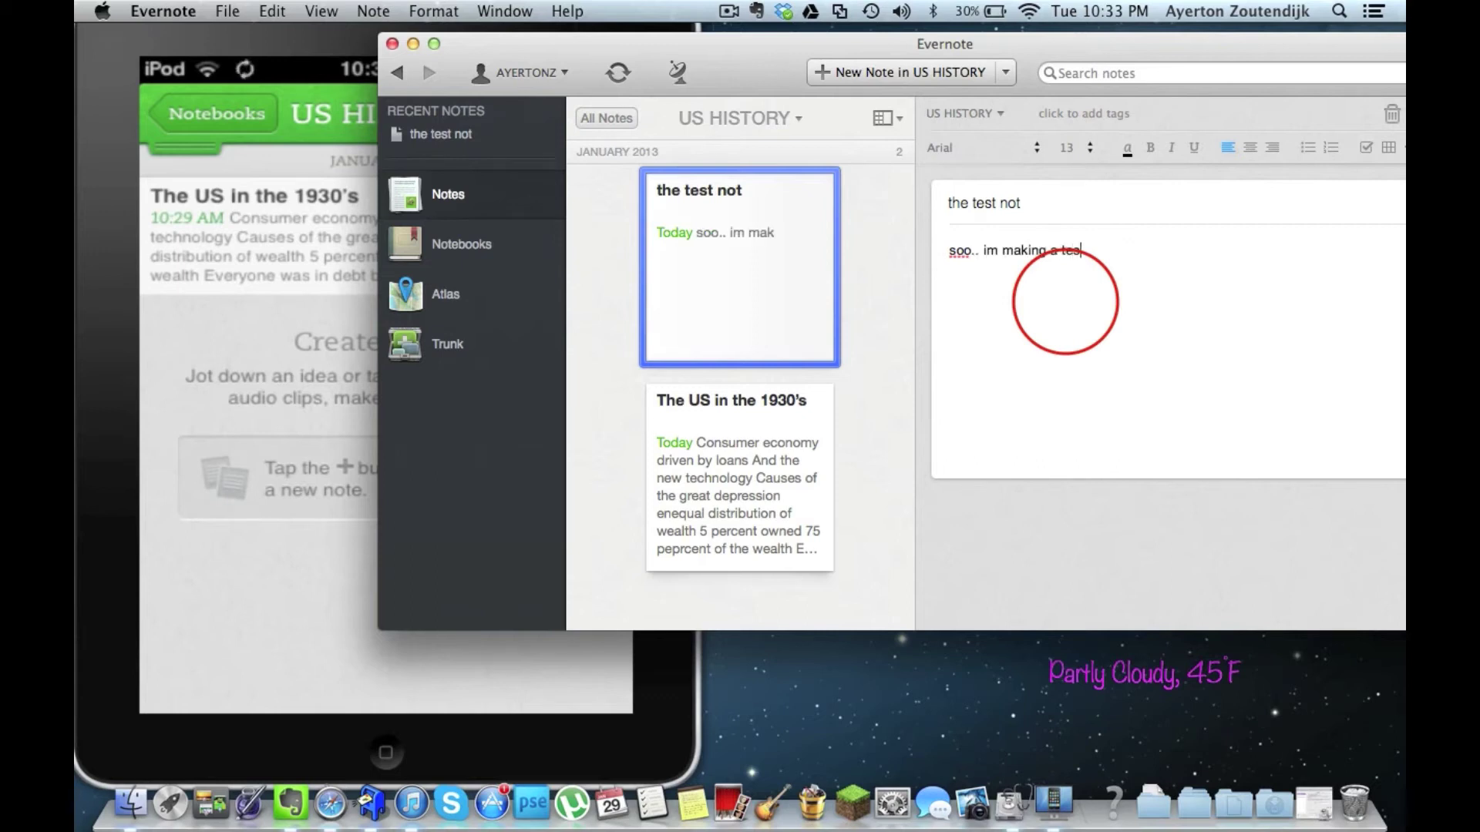
text(t not and)
key(BackSpace)
key(BackSpace)
key(BackSpace)
key(BackSpace)
text(e and its going )
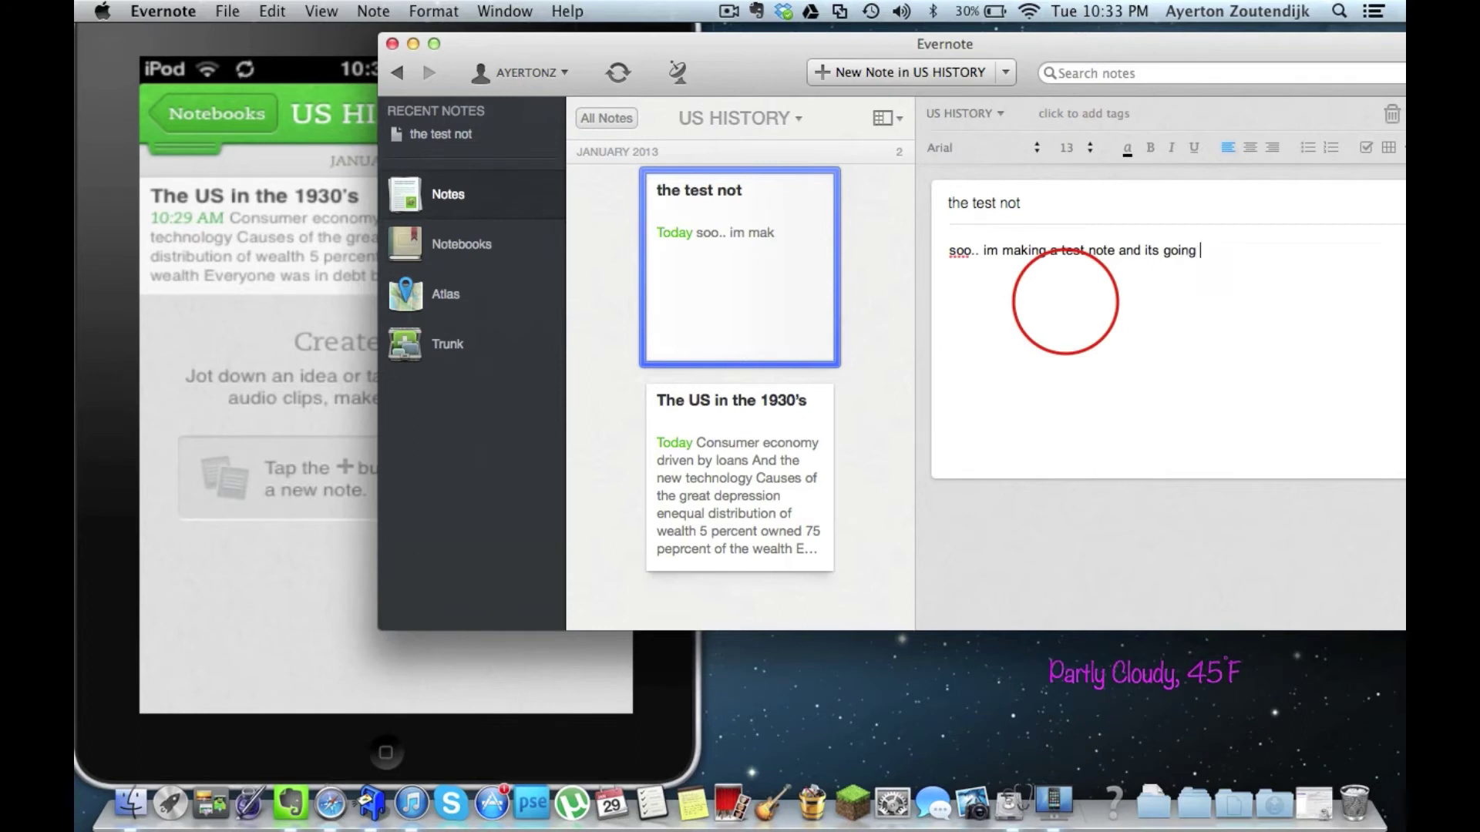
text(to be absolutely )
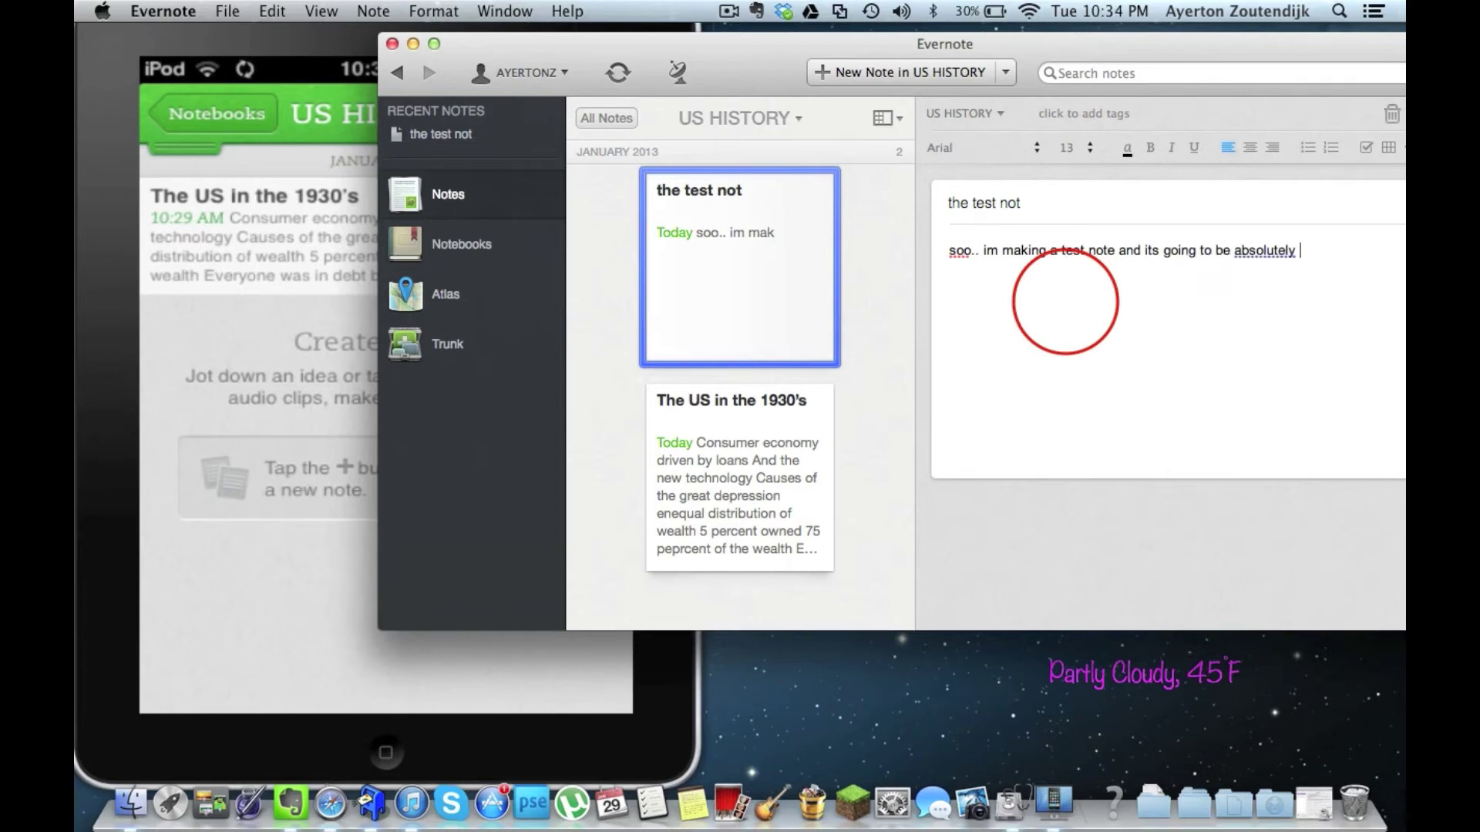
text(great.)
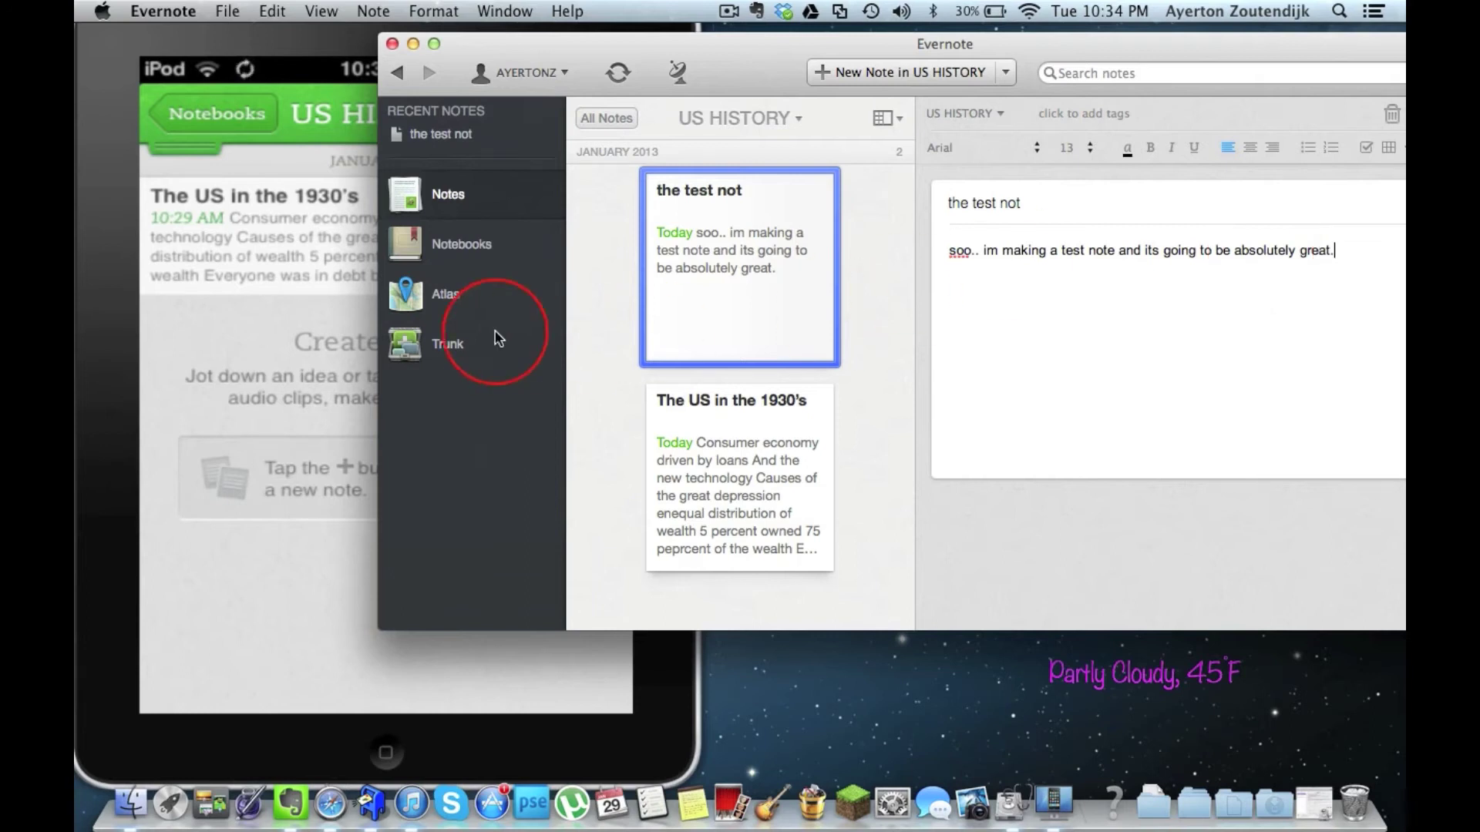
click(312, 553)
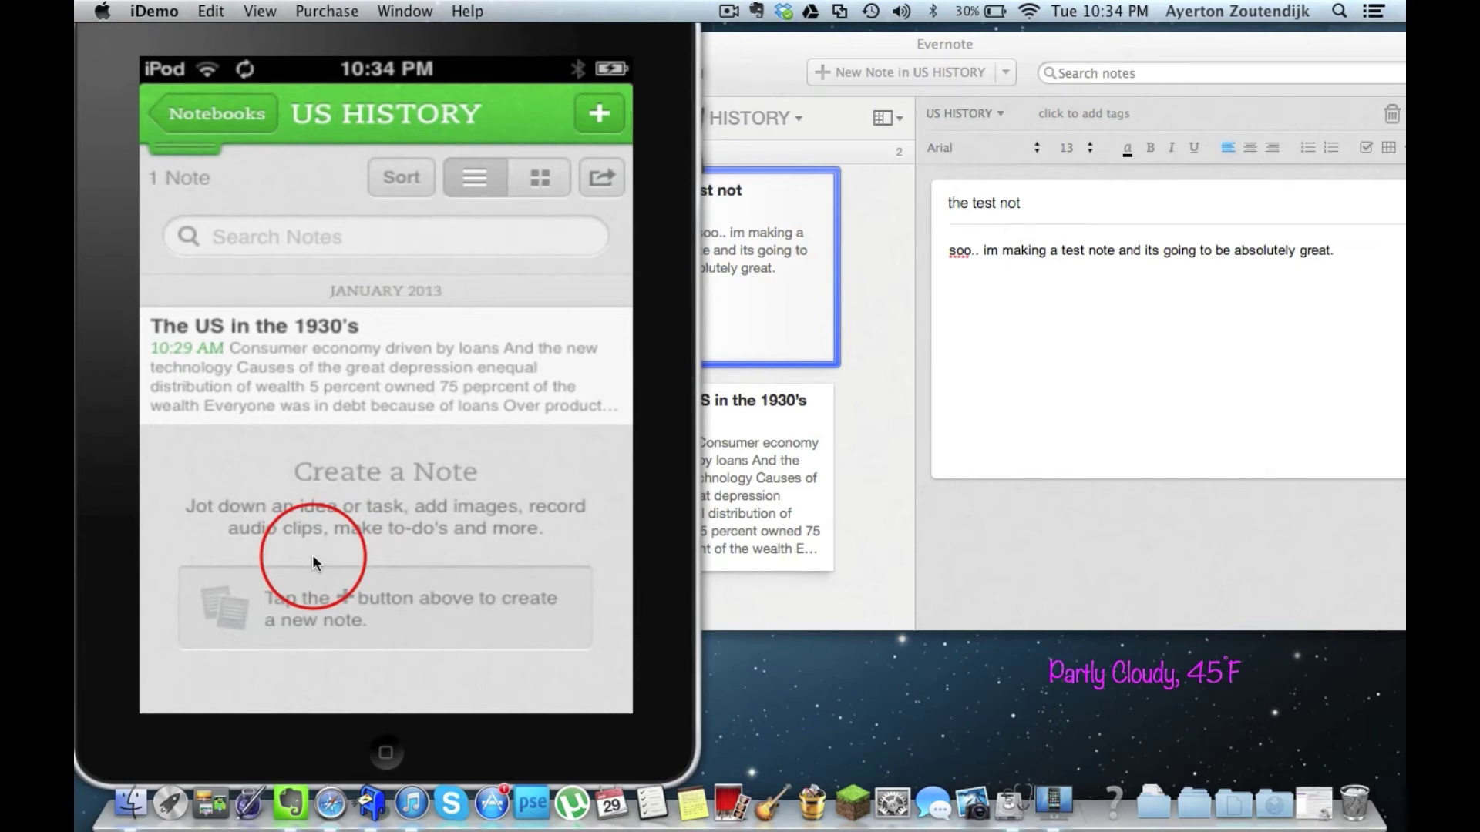
Sync the Mac Evernote account and check the recent sync activity report.
click(914, 284)
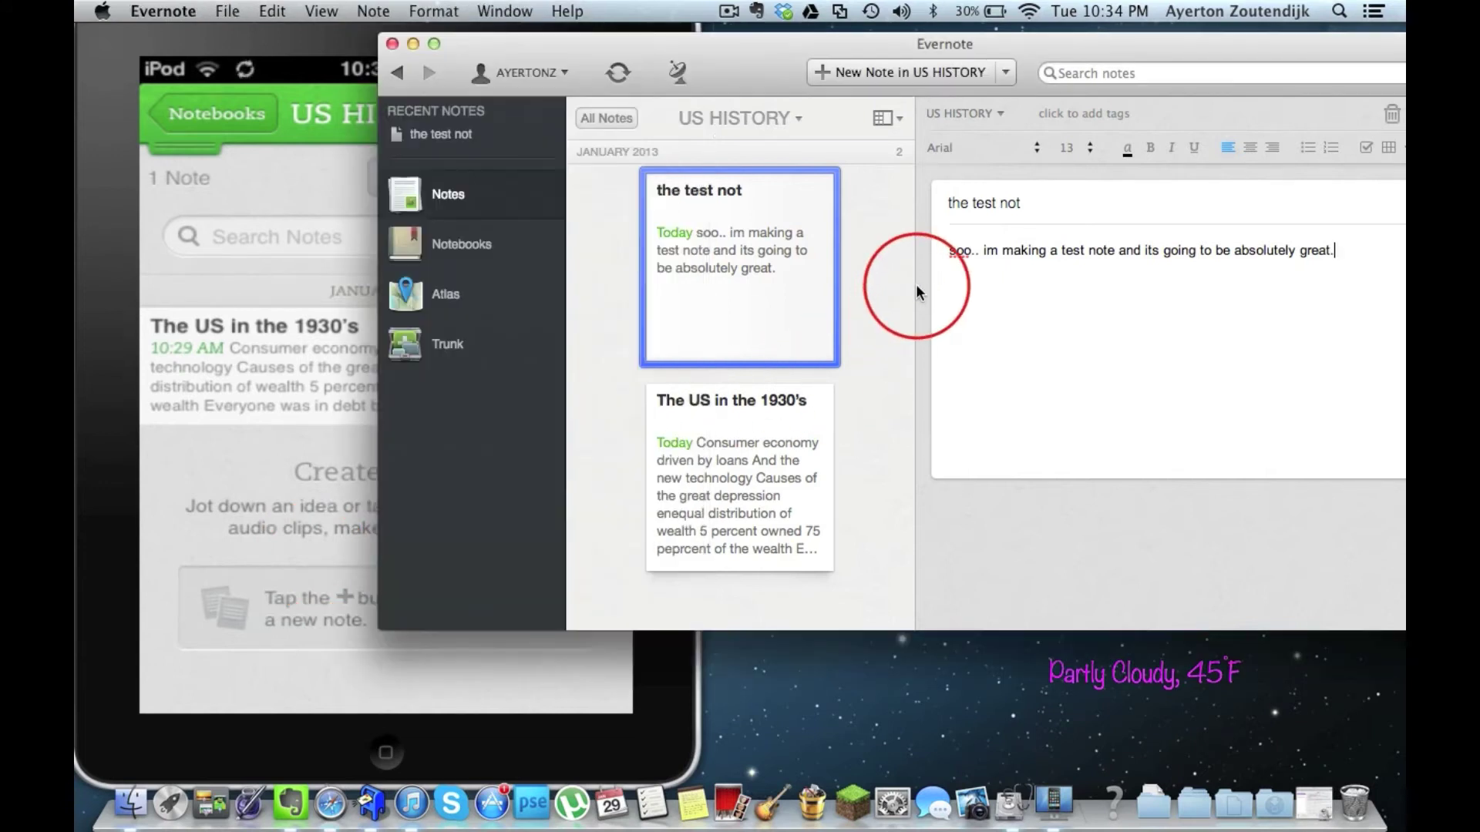
click(621, 73)
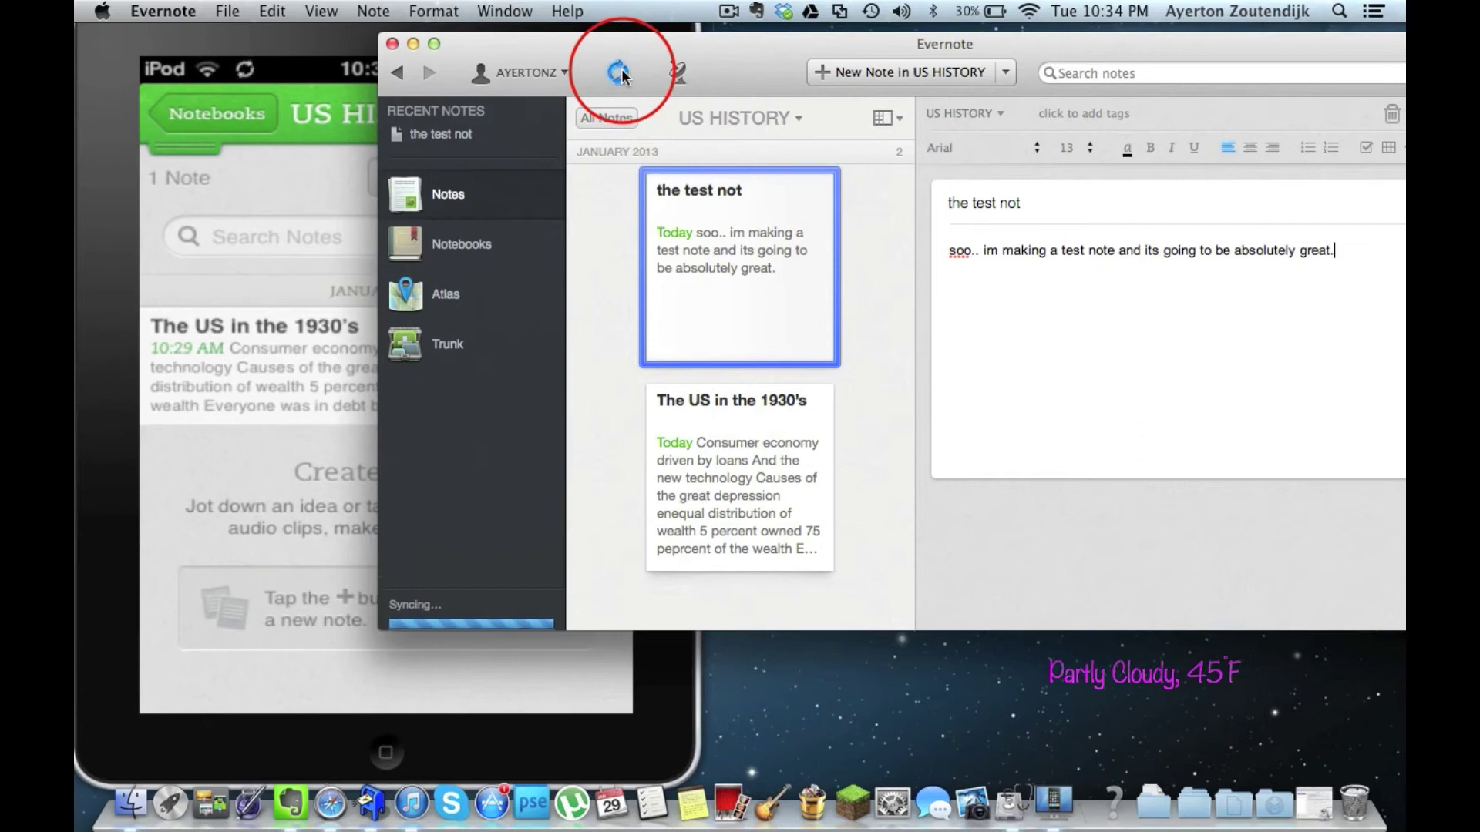
click(672, 73)
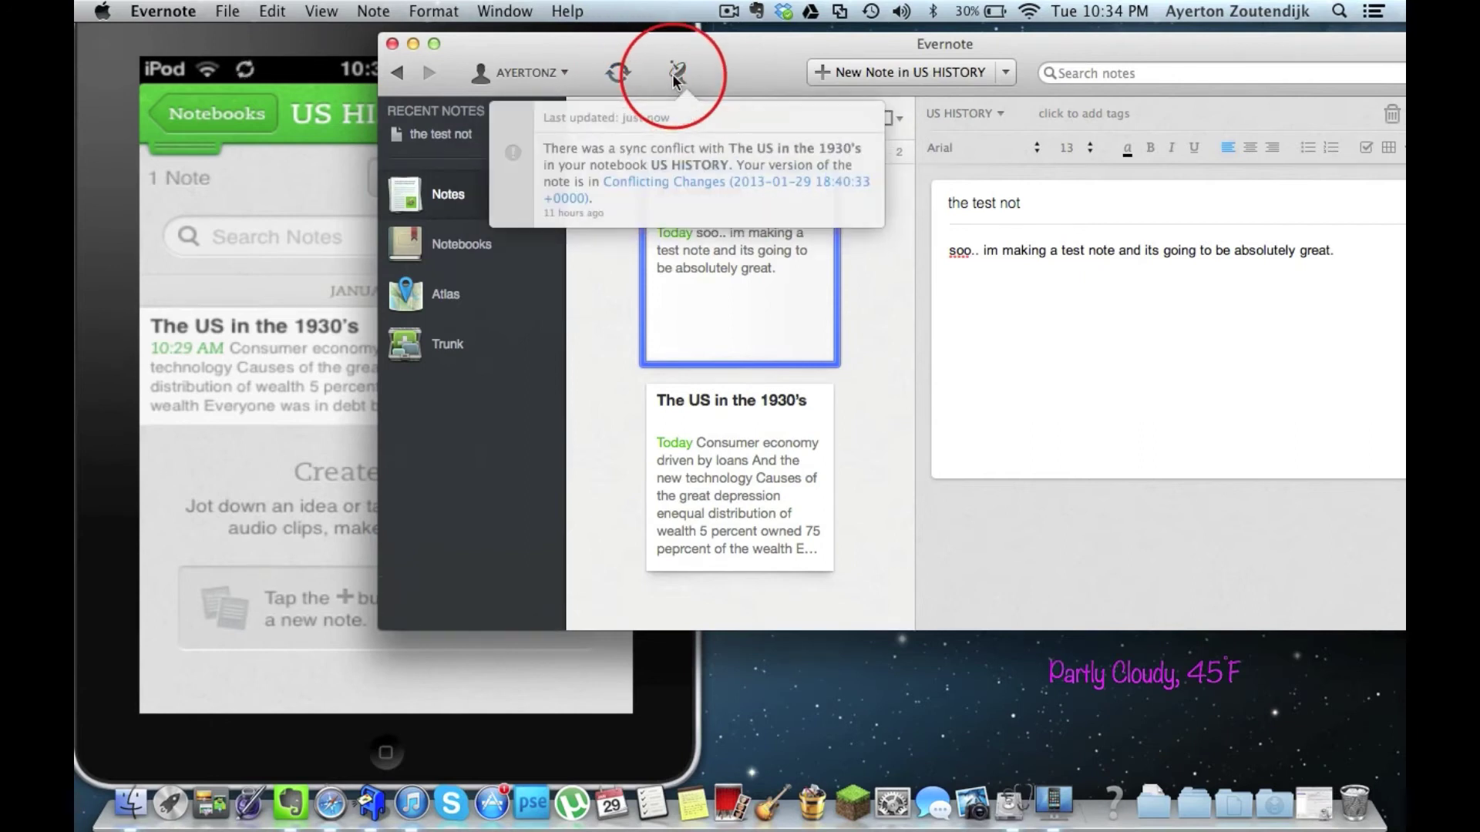
click(686, 69)
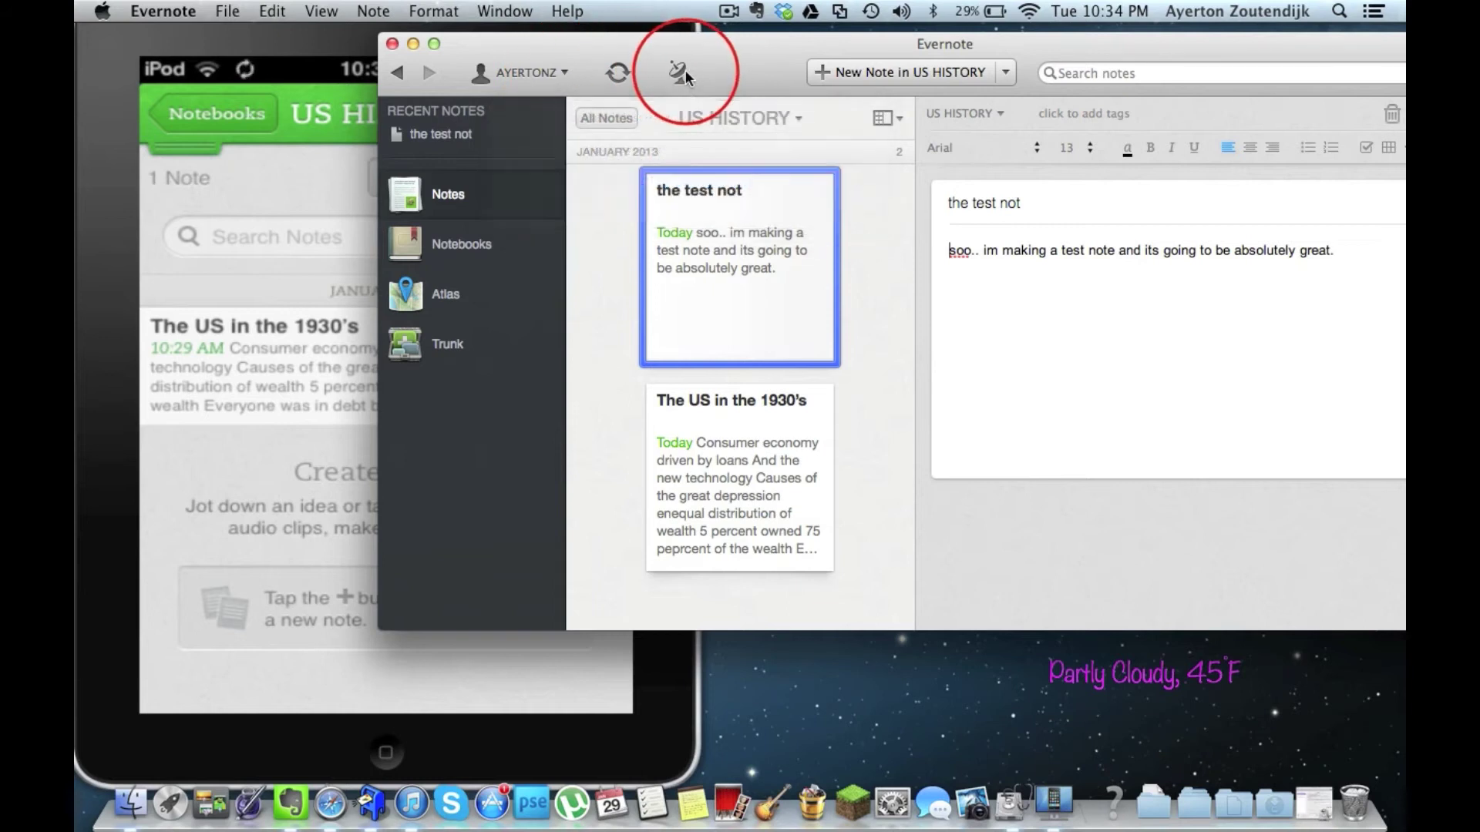
Open the synced note 'the test not' on the iPod simulator.
click(335, 189)
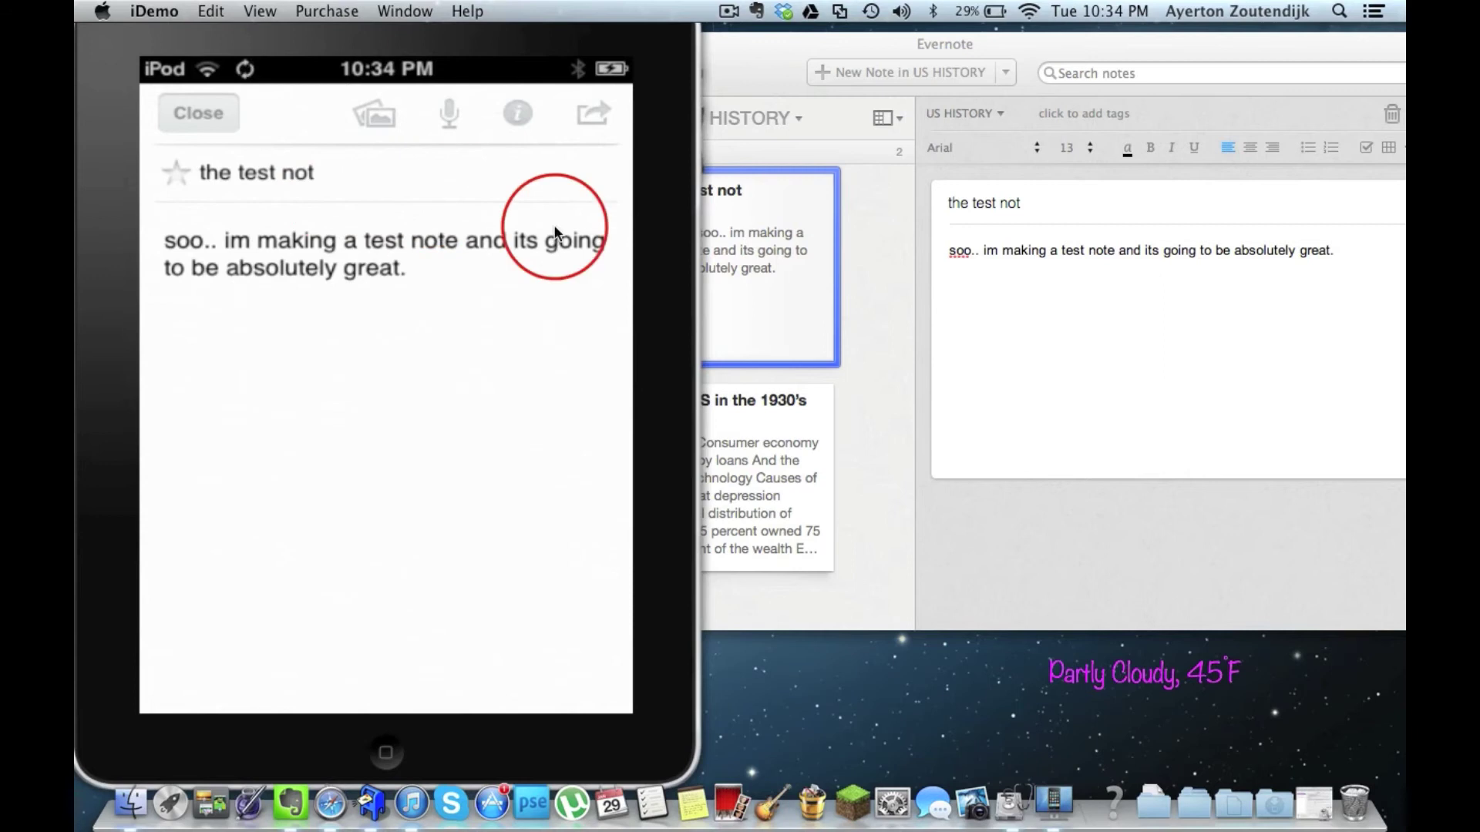
click(899, 471)
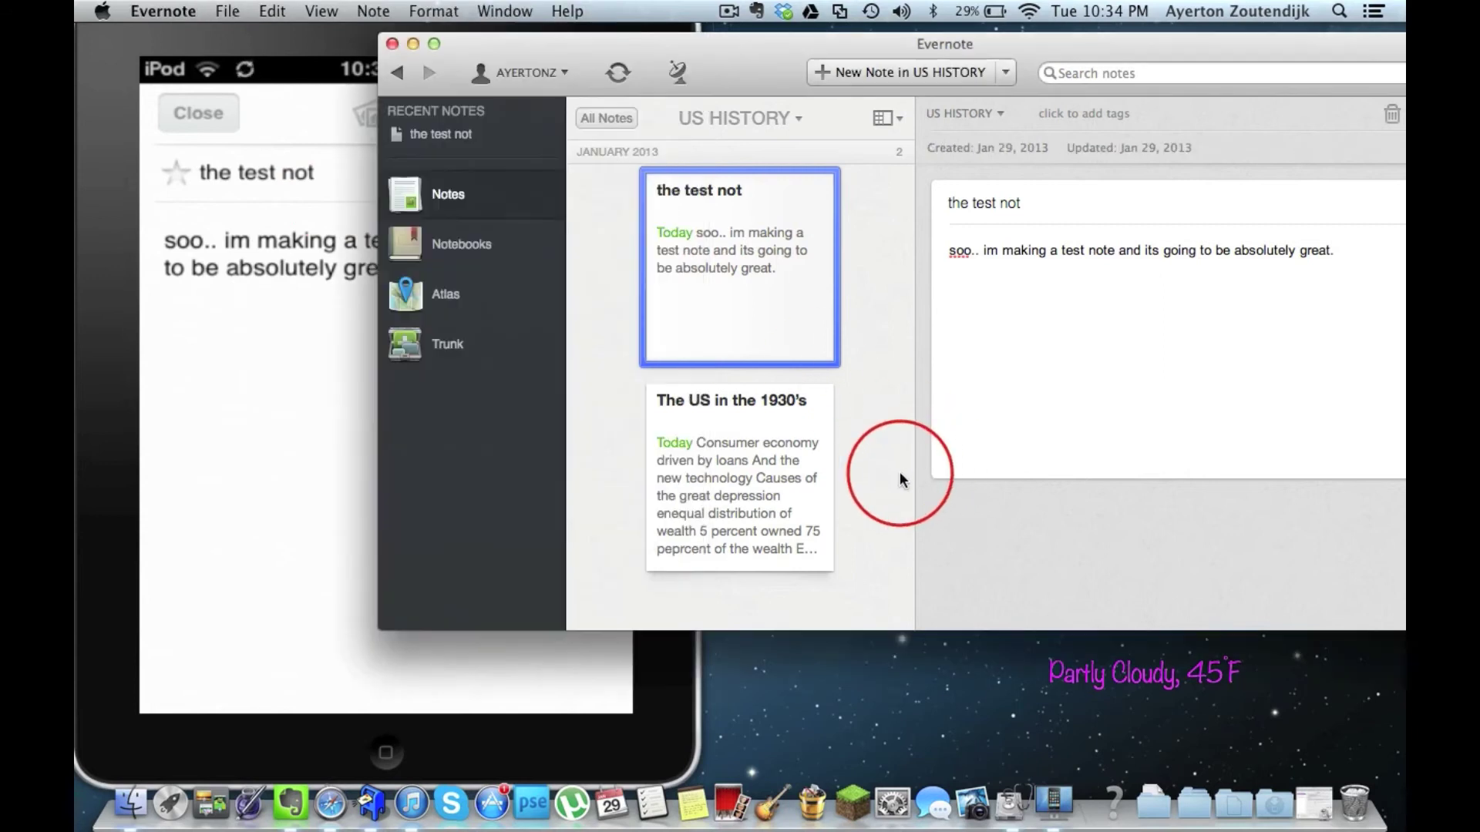
click(141, 502)
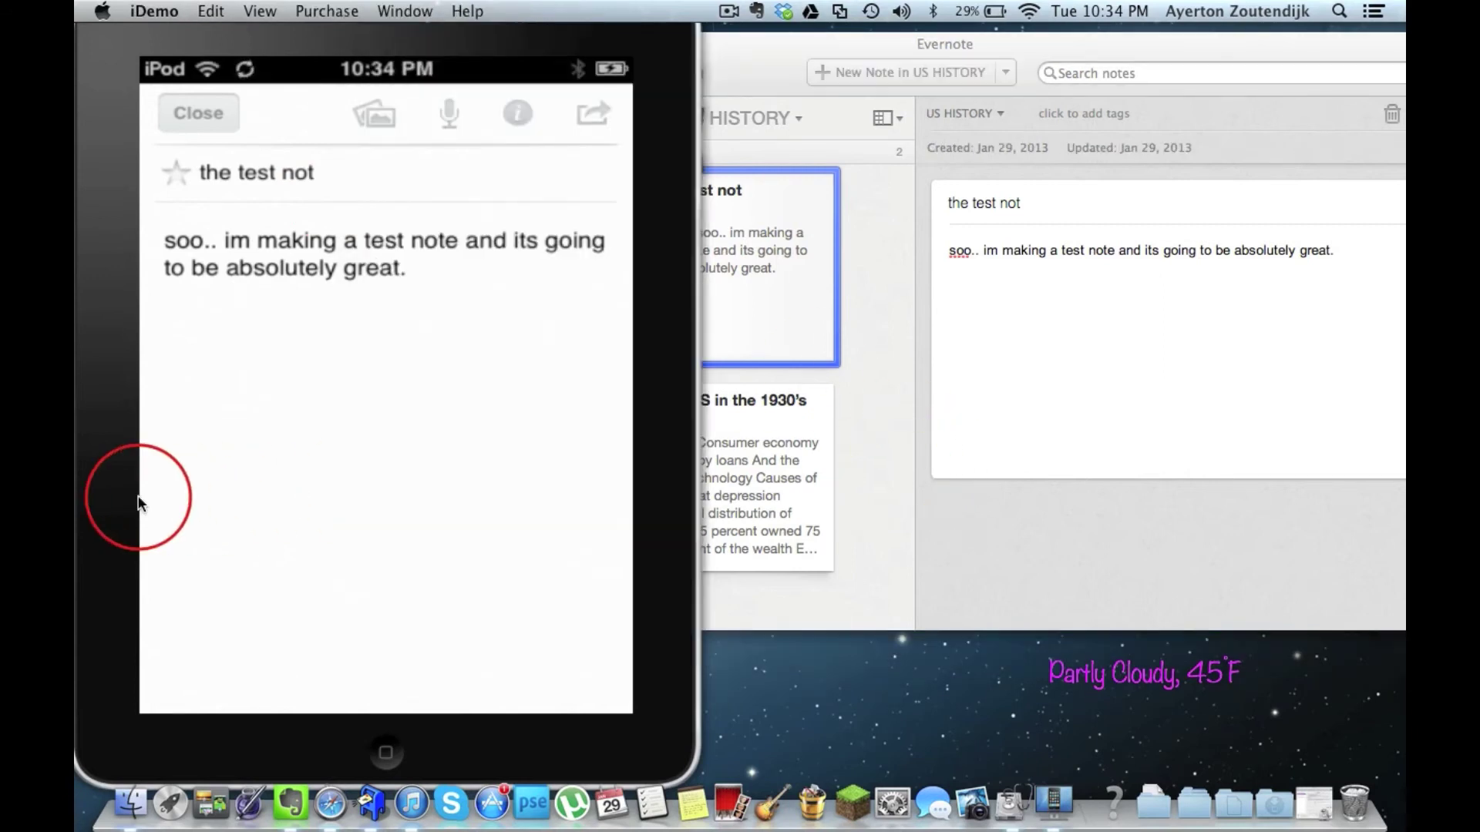
scroll(140, 502, up, 3)
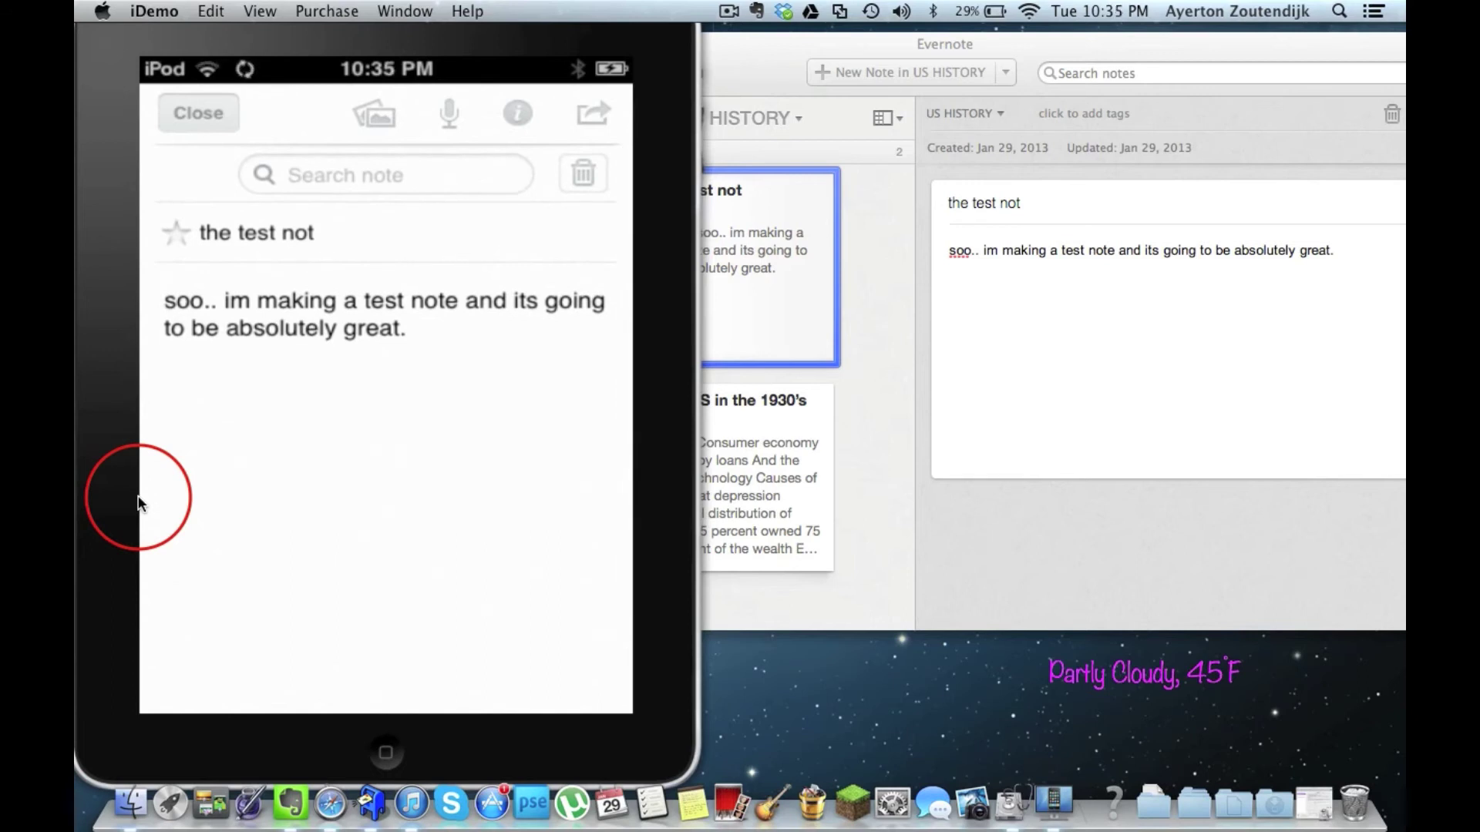
On the iPod, add the line "I'm editing this not again." to the test note.
click(140, 503)
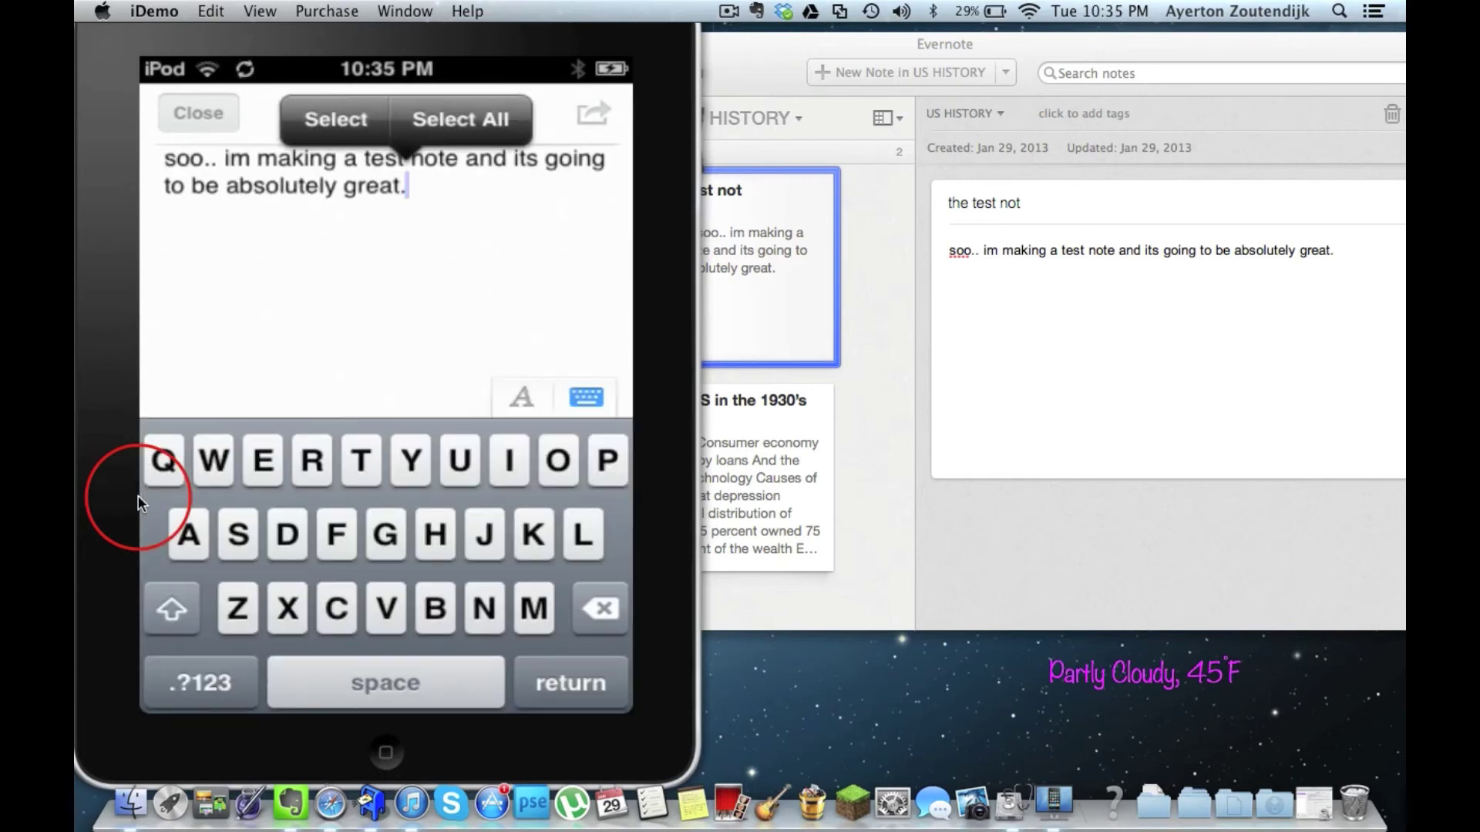
key(Return)
key(Return)
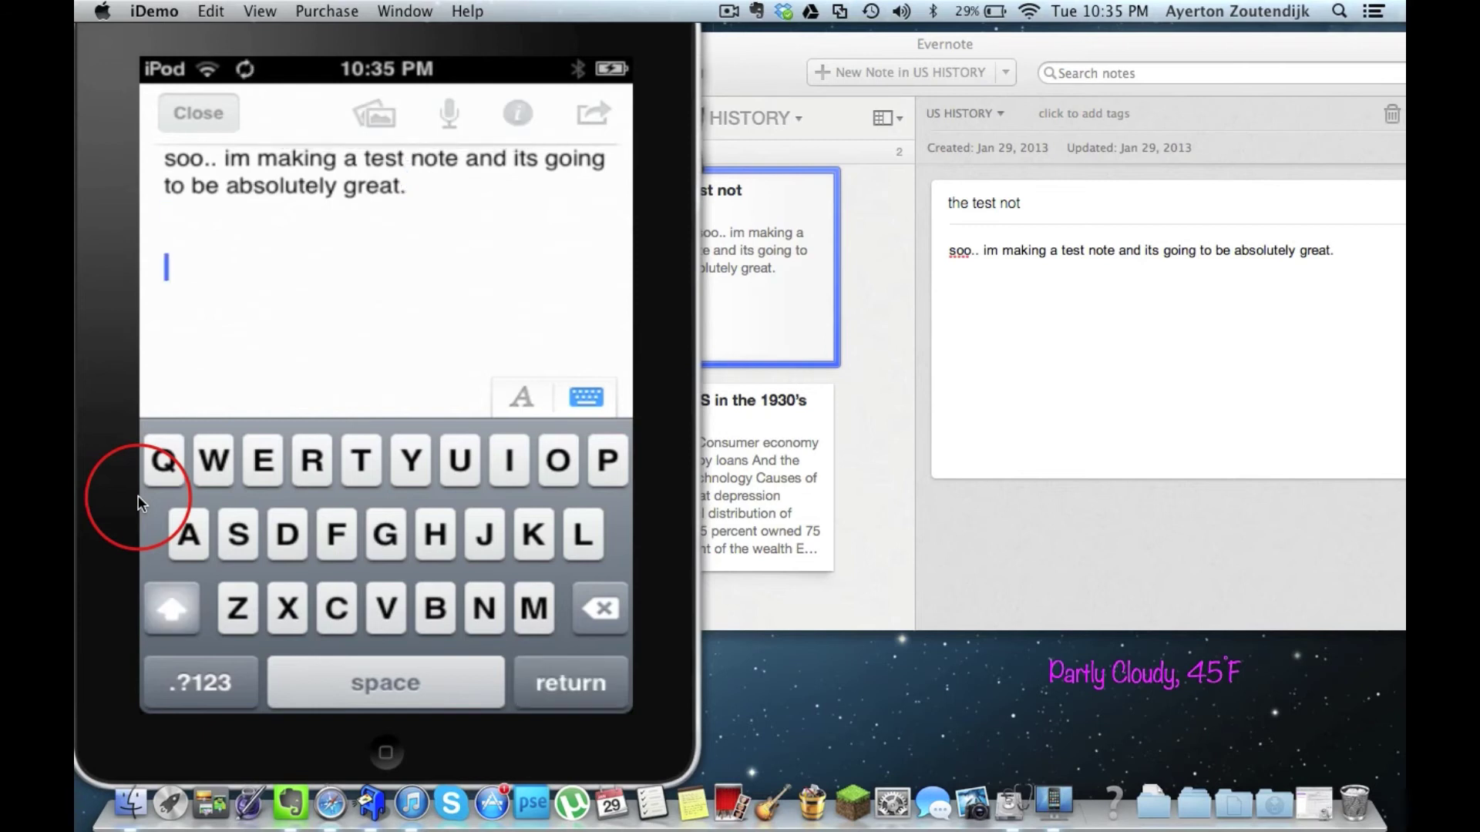
text(I'm editing this not again.)
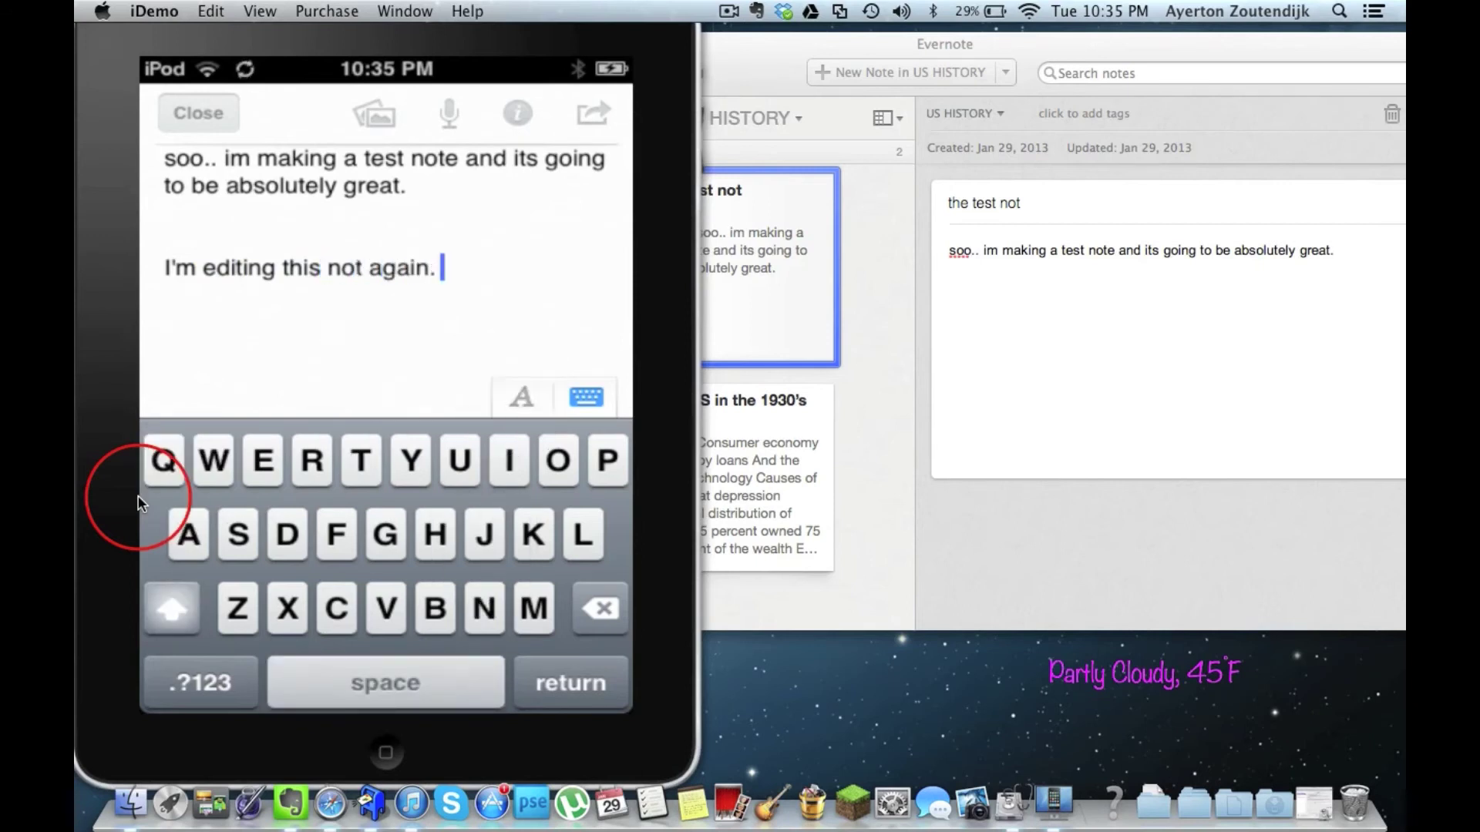
key(Return)
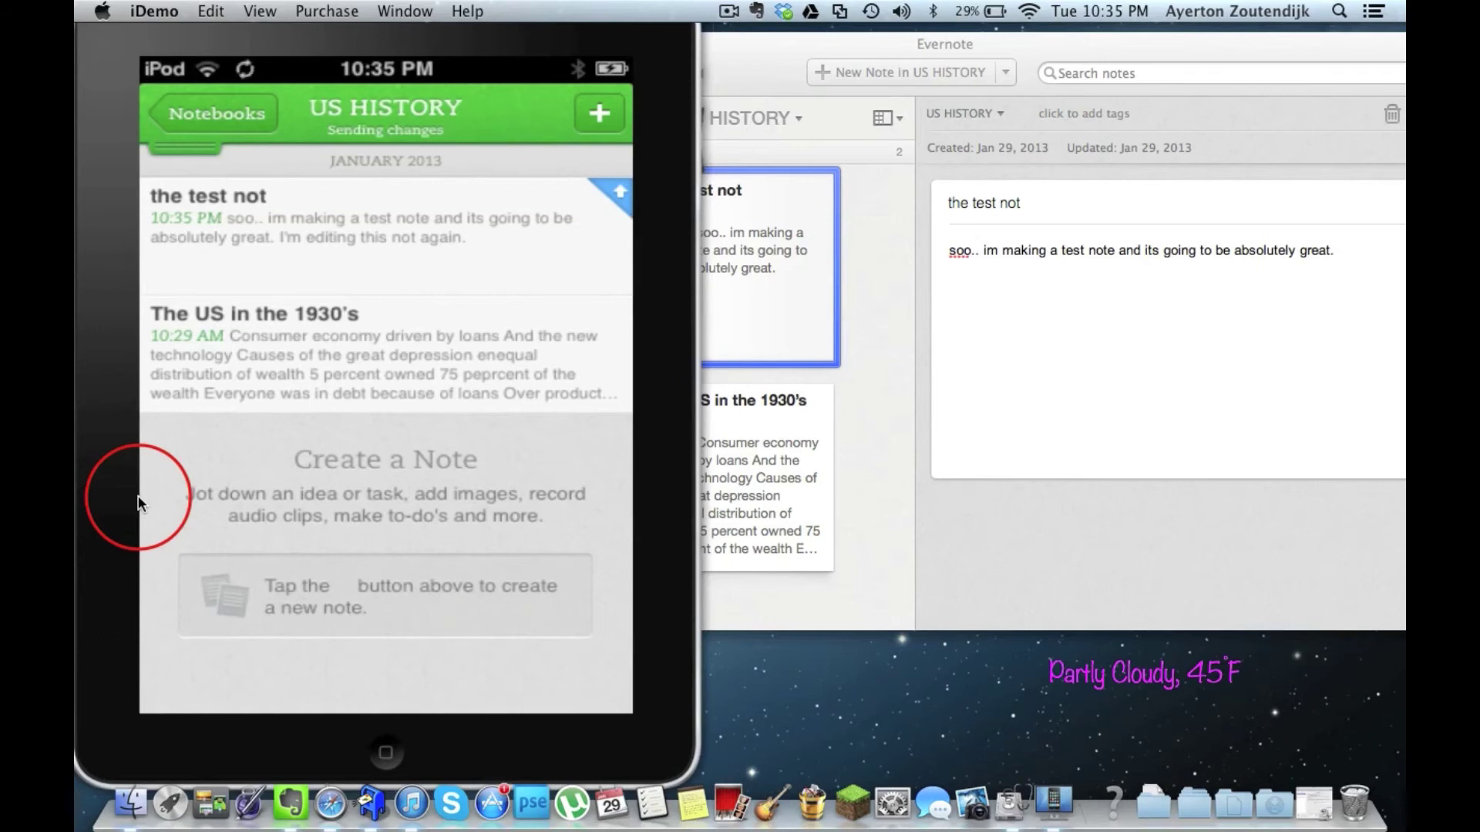
Sync the Mac Evernote to pull in the iPod edit, then shift its window left.
click(954, 357)
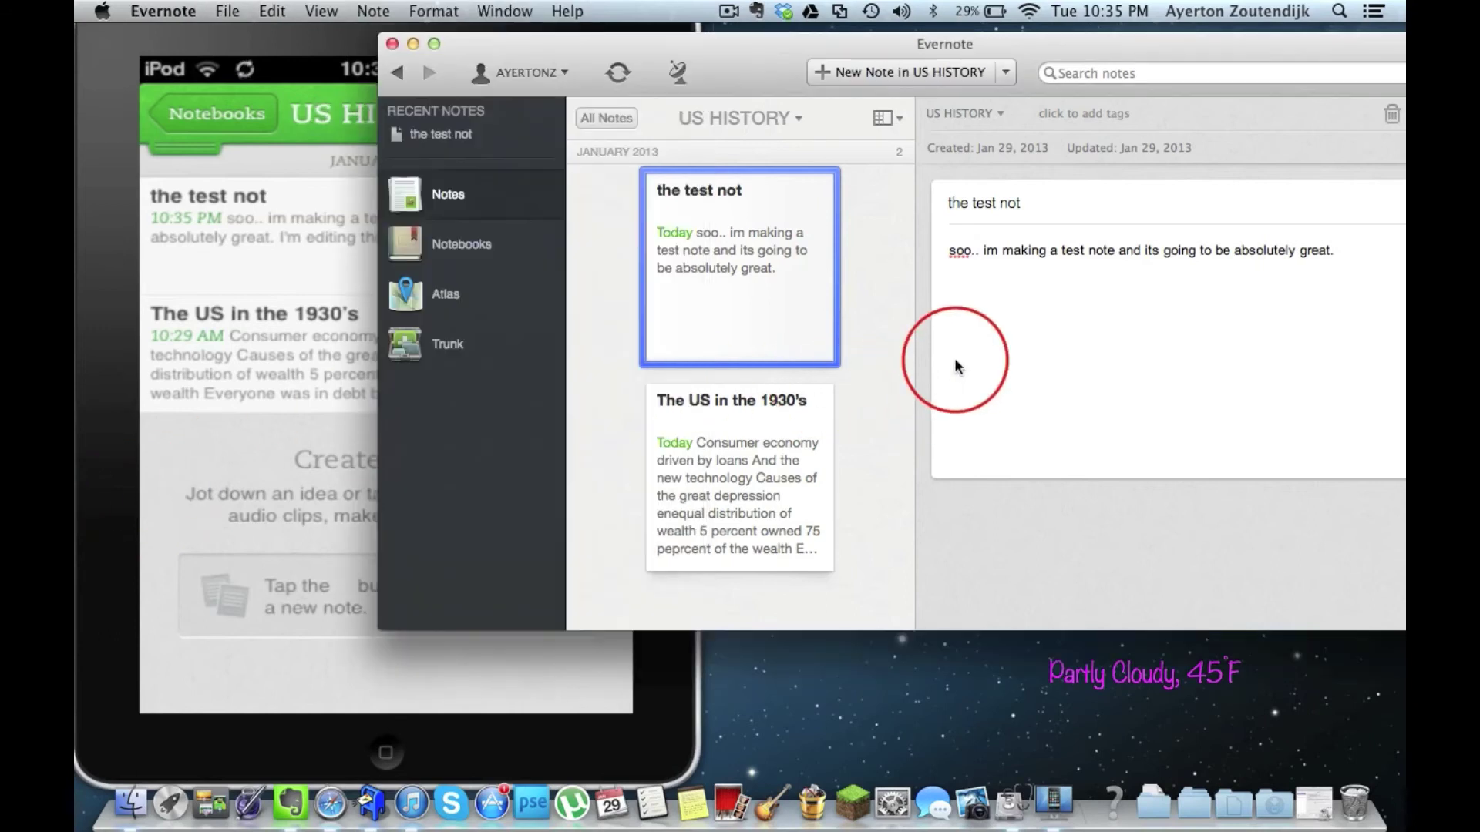
click(619, 74)
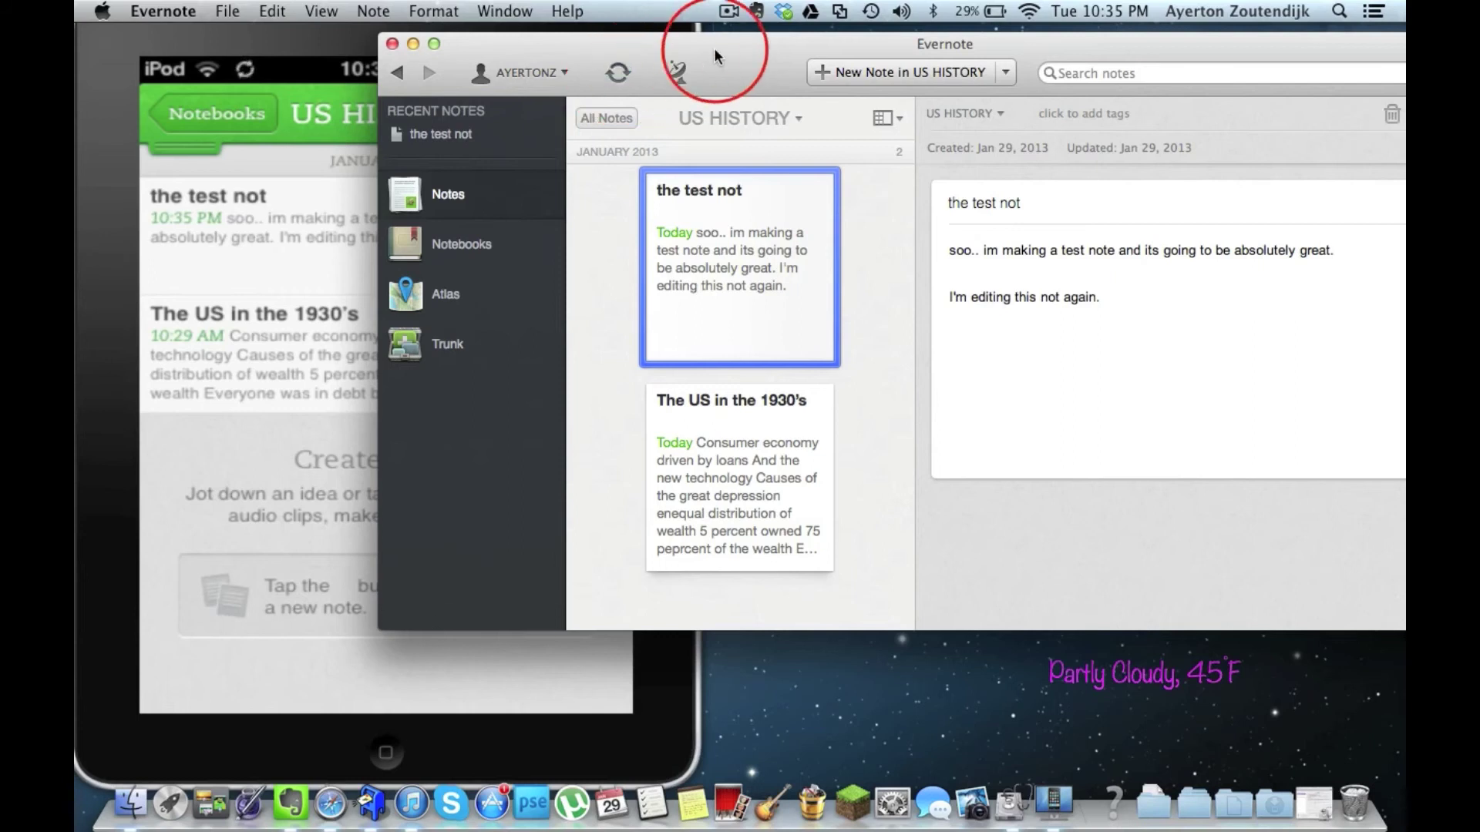
drag(751, 49, 561, 61)
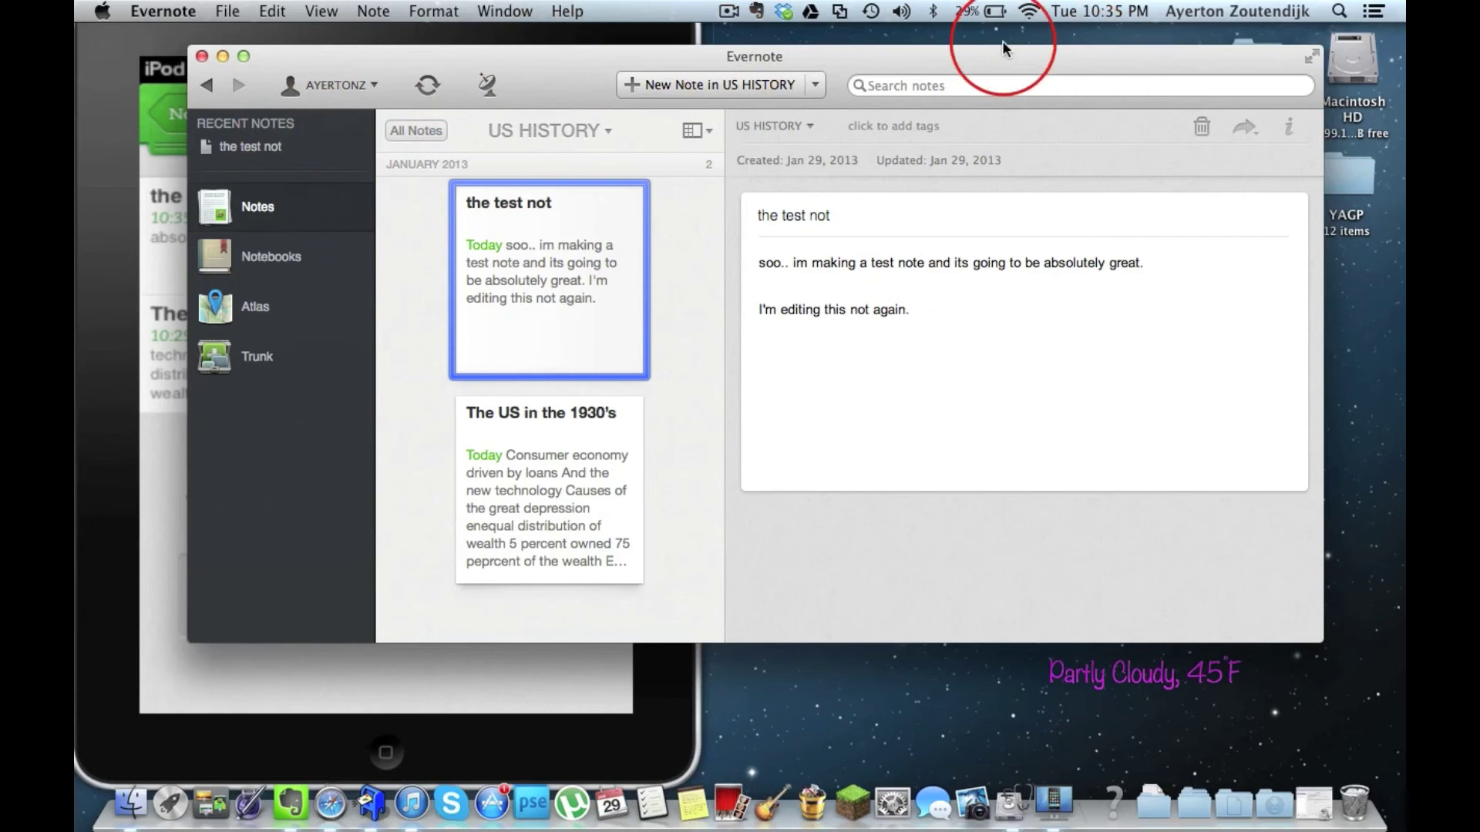
Make the Evernote window full-screen and glance at the View menu.
click(1312, 57)
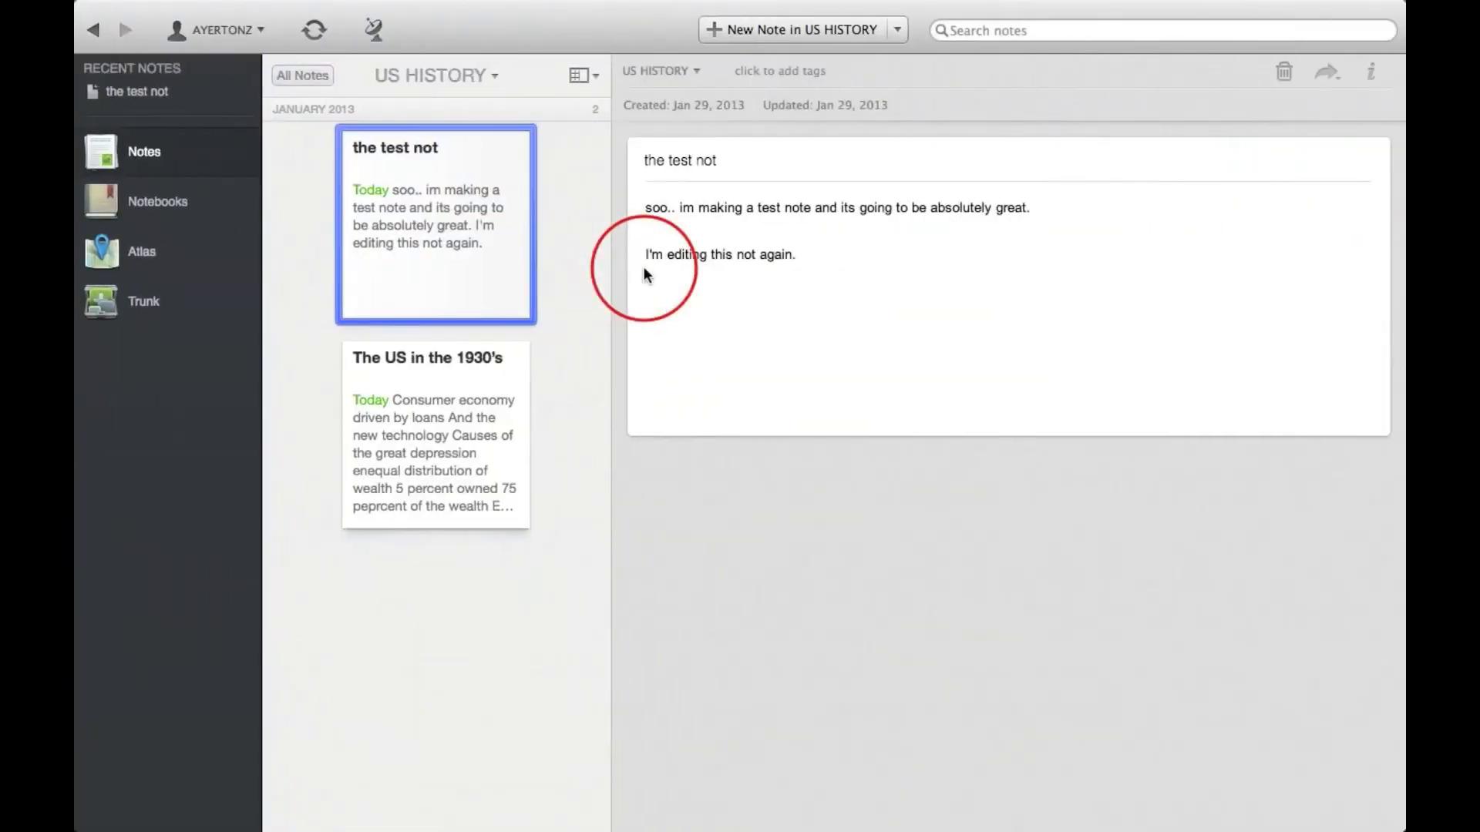
mouse_move(99, 5)
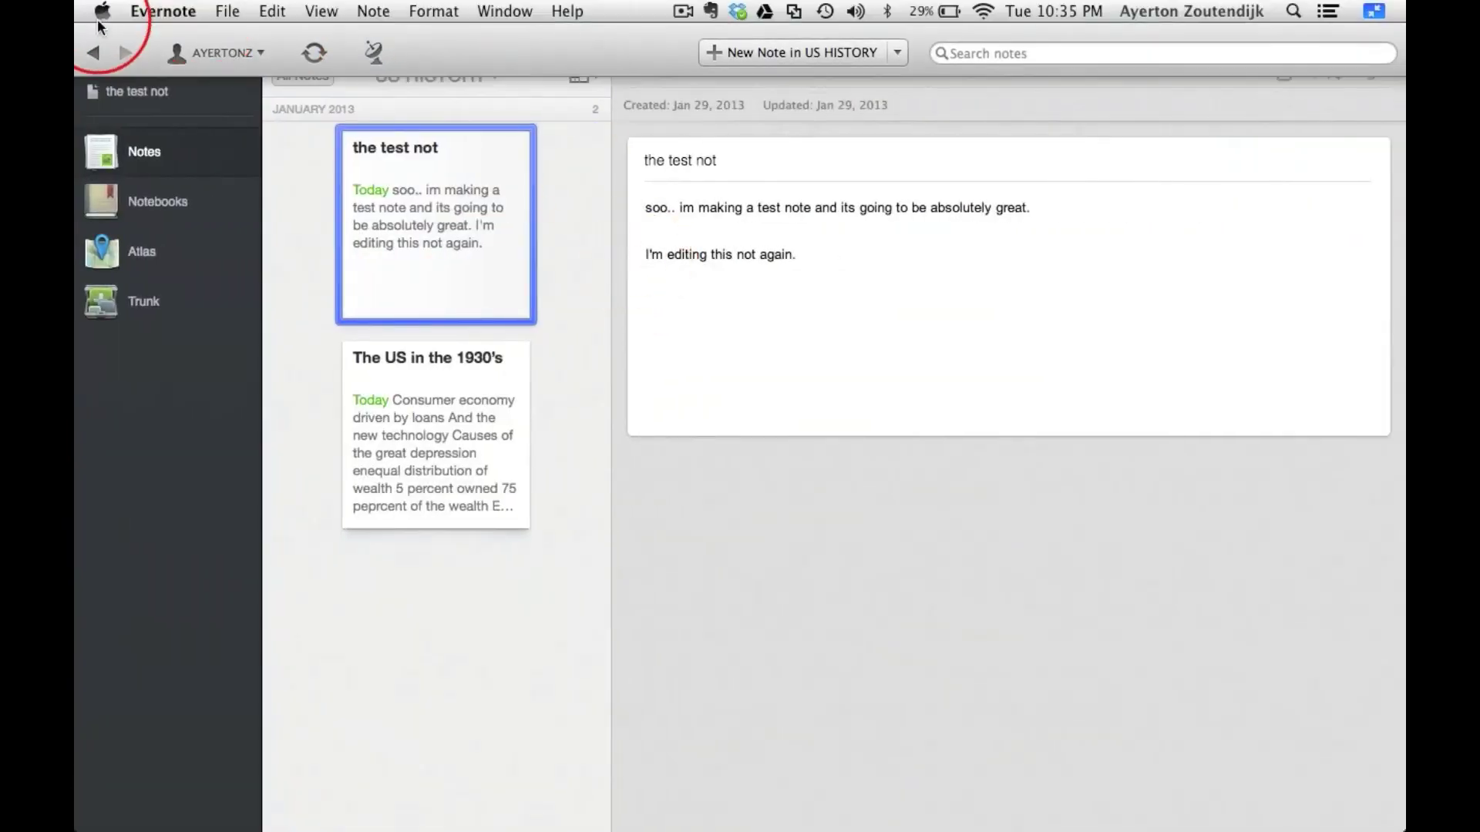
click(308, 11)
click(312, 12)
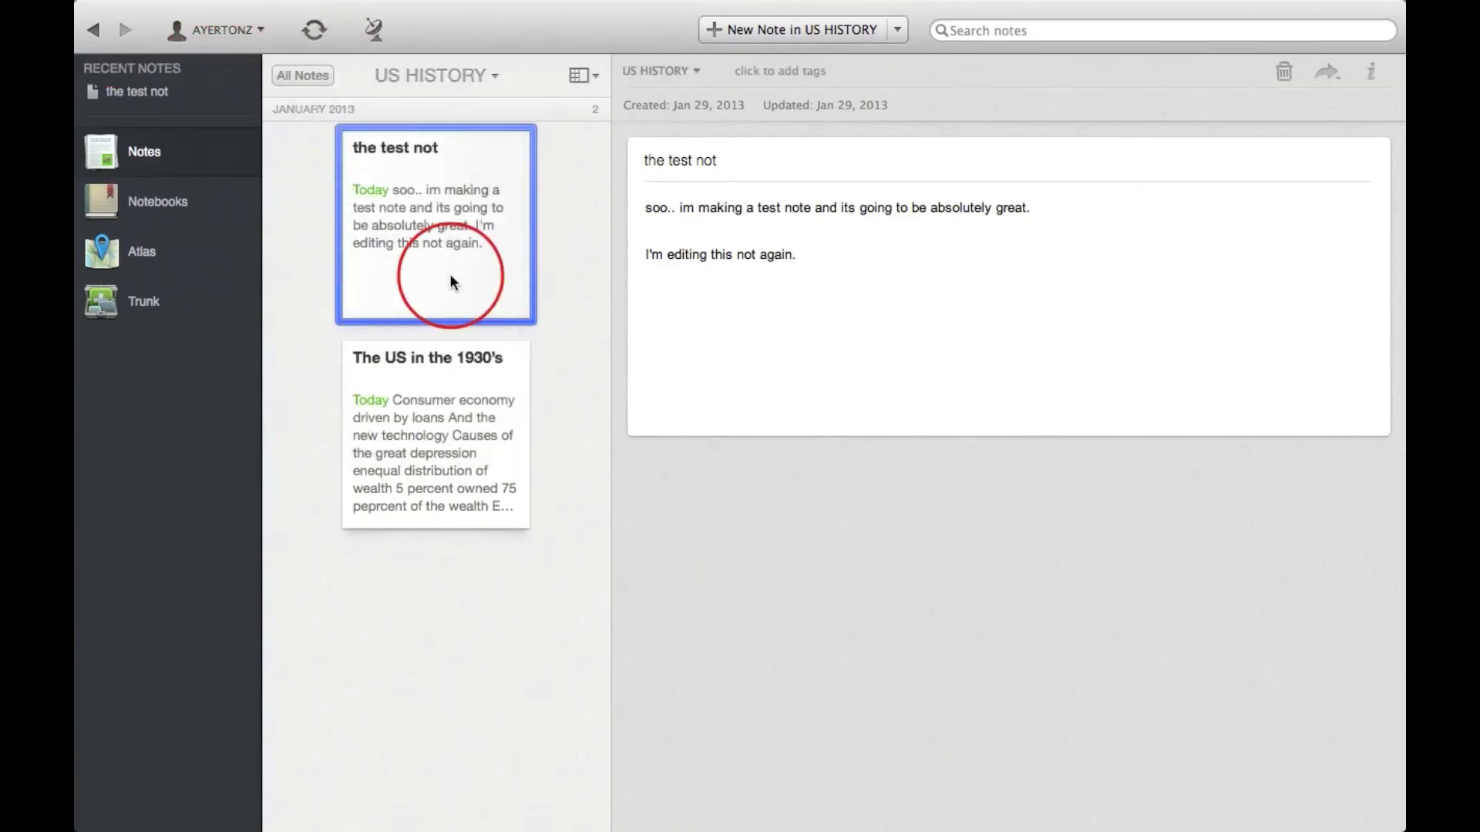
Switch the notes to List View, then peek at and close the Share options.
click(589, 77)
click(635, 156)
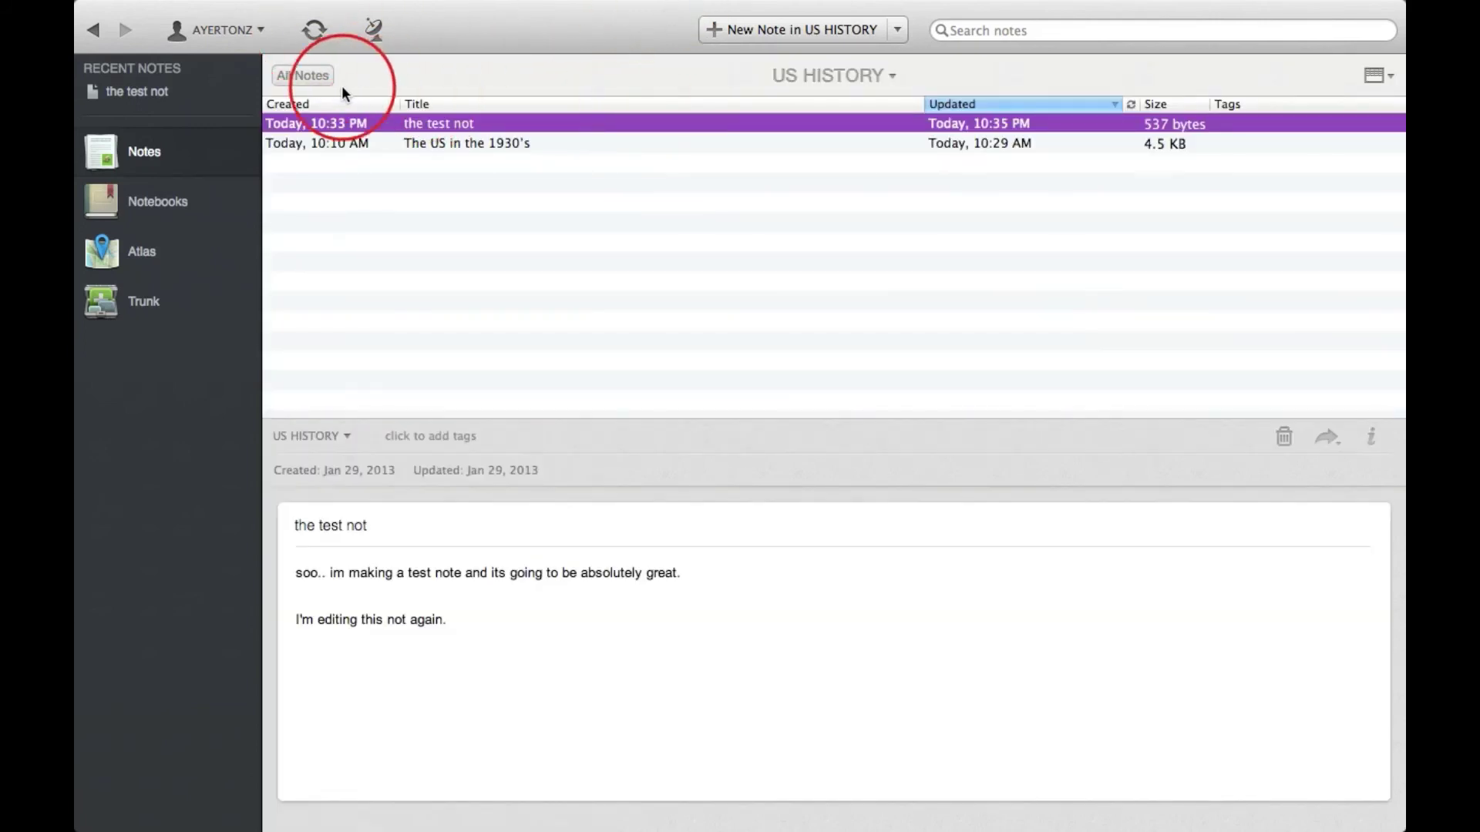
mouse_move(594, 1)
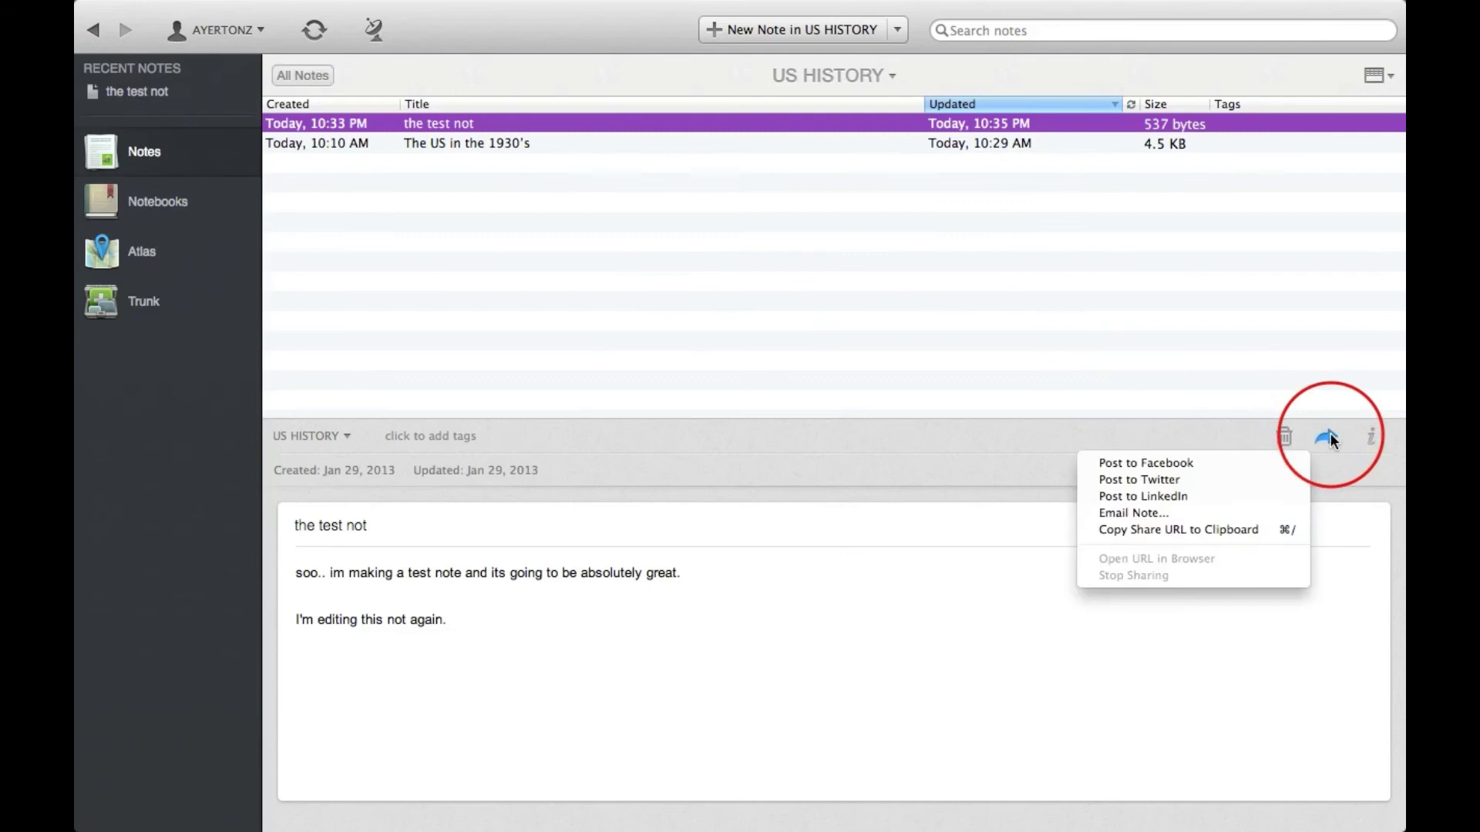
click(1311, 409)
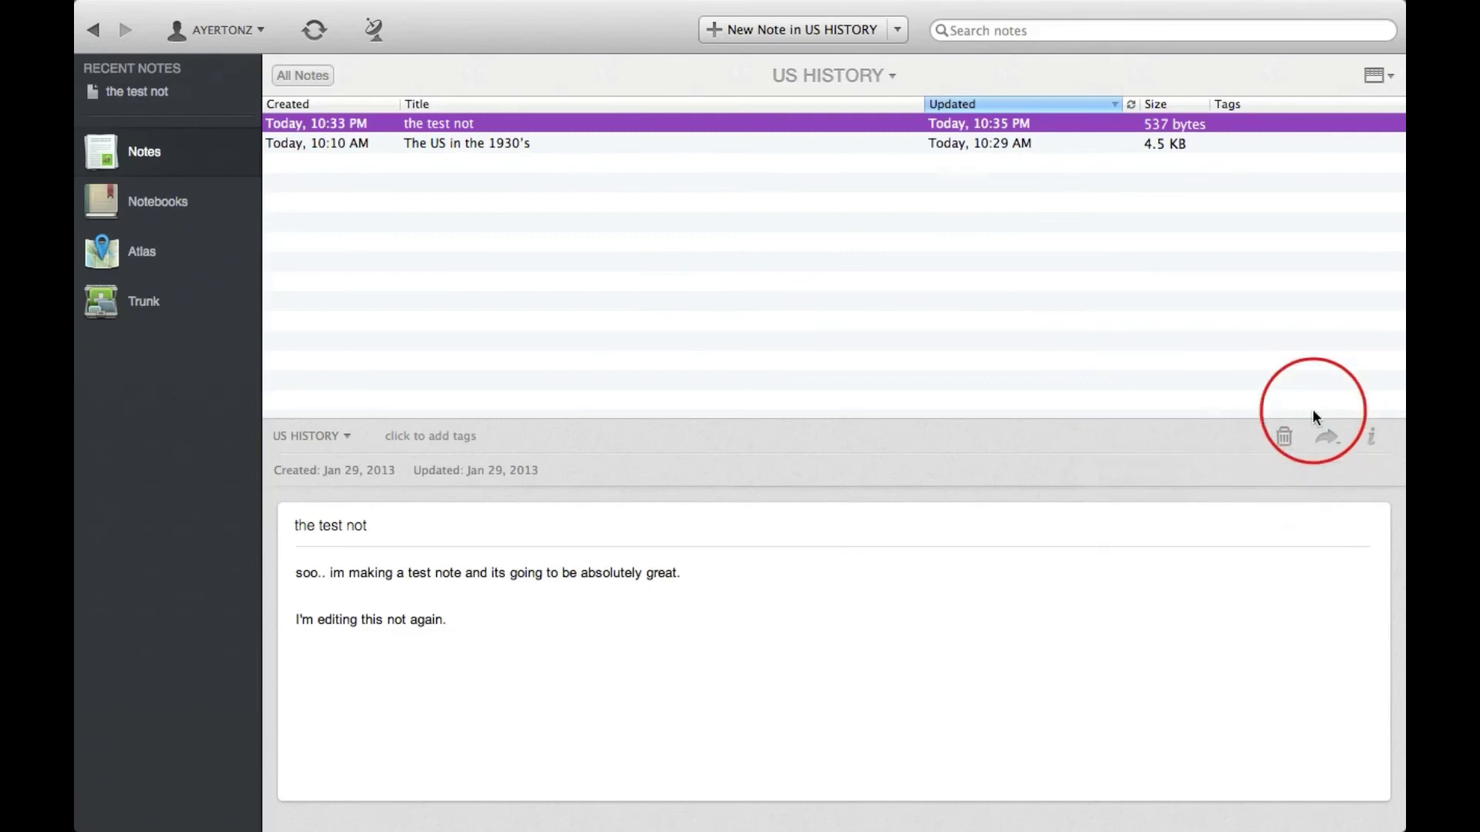
Open the Trash notebook from the Notebooks list to view its deleted notes.
click(158, 202)
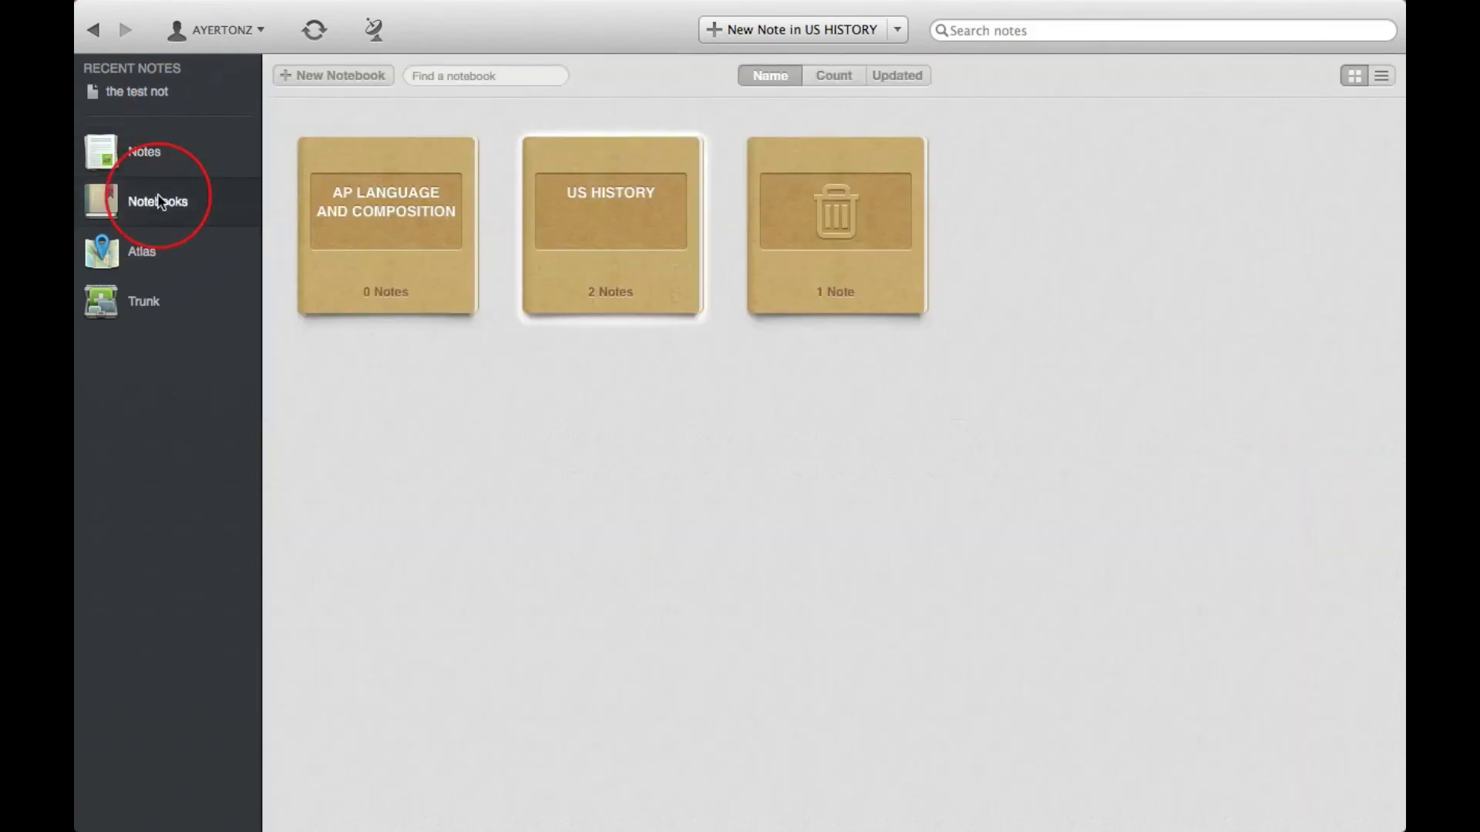
click(802, 258)
double_click(803, 261)
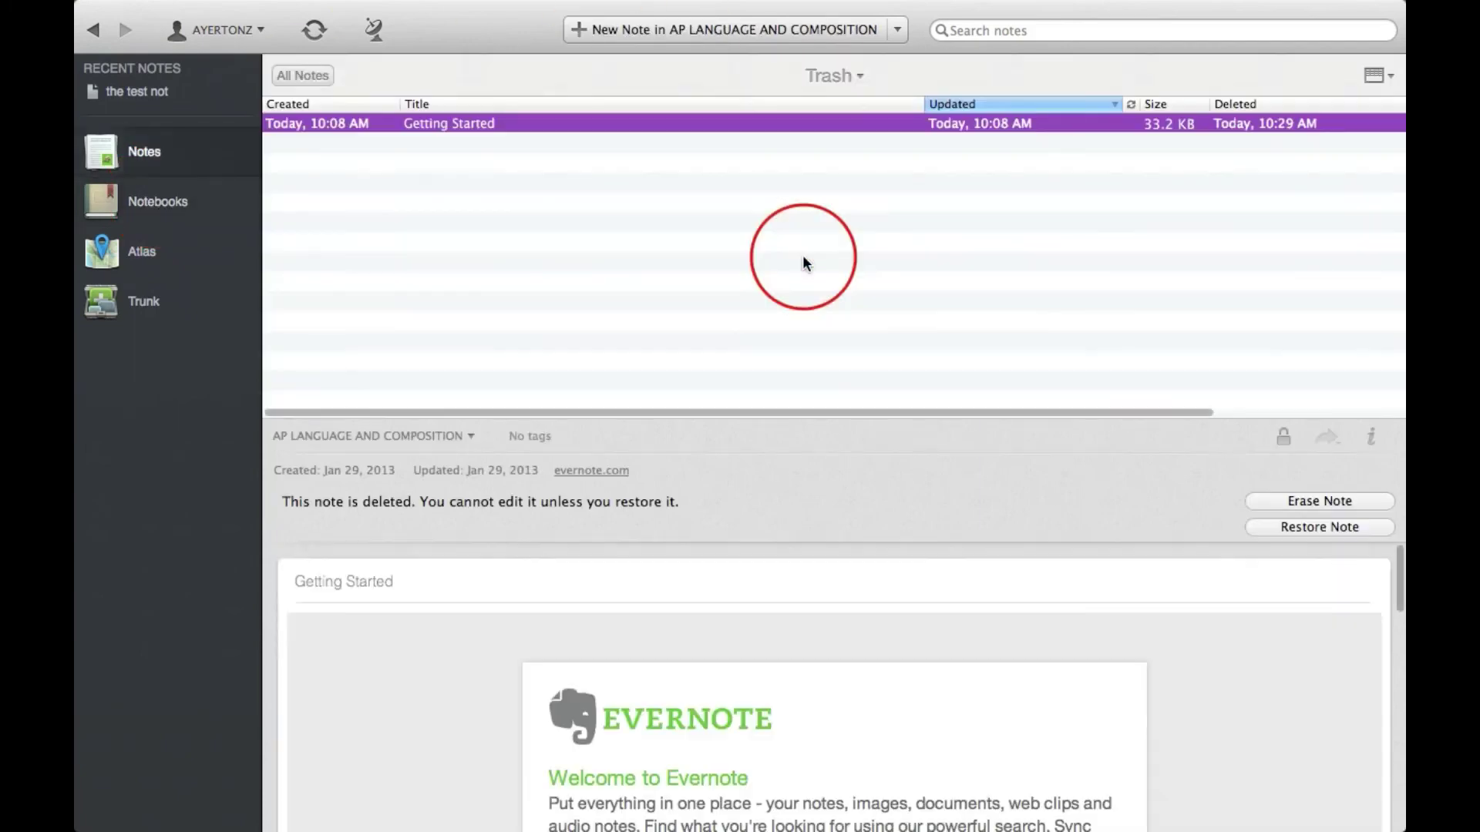
scroll(603, 614, down, 8)
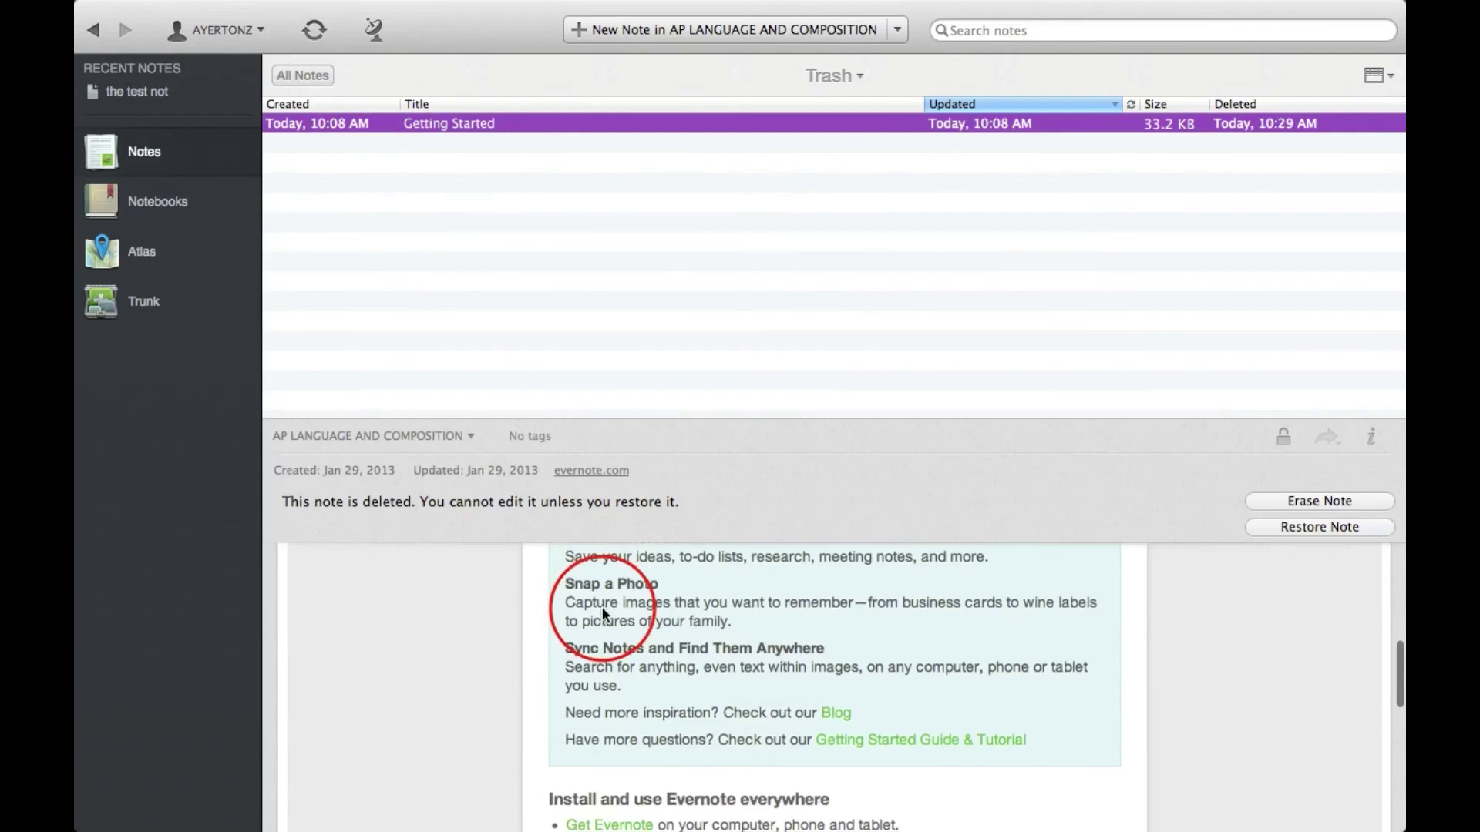
scroll(603, 614, up, 7)
scroll(603, 608, down, 3)
scroll(603, 607, up, 5)
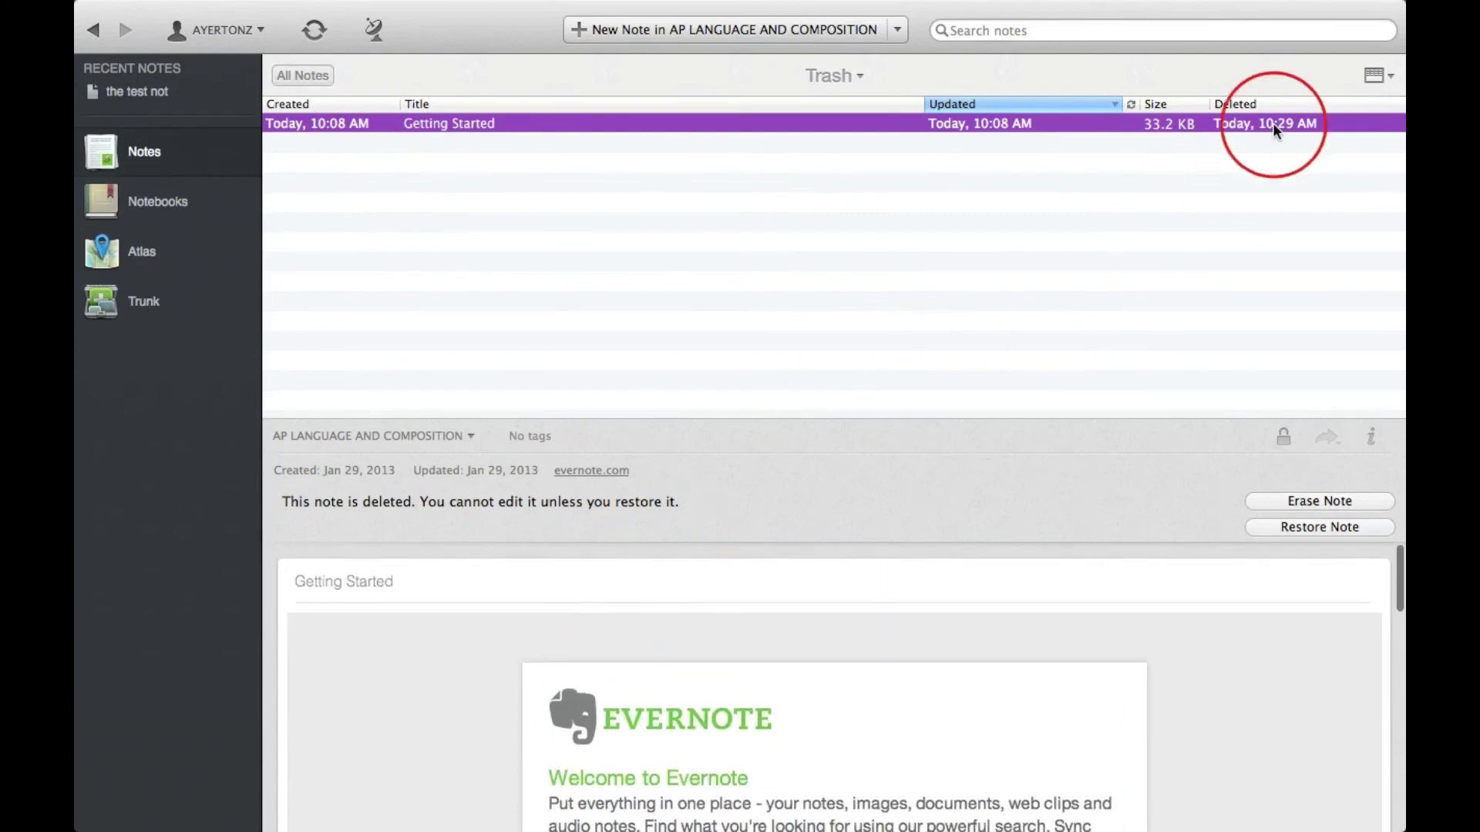
Switch the Trash to Card View and scroll through the Getting Started note preview.
click(1373, 76)
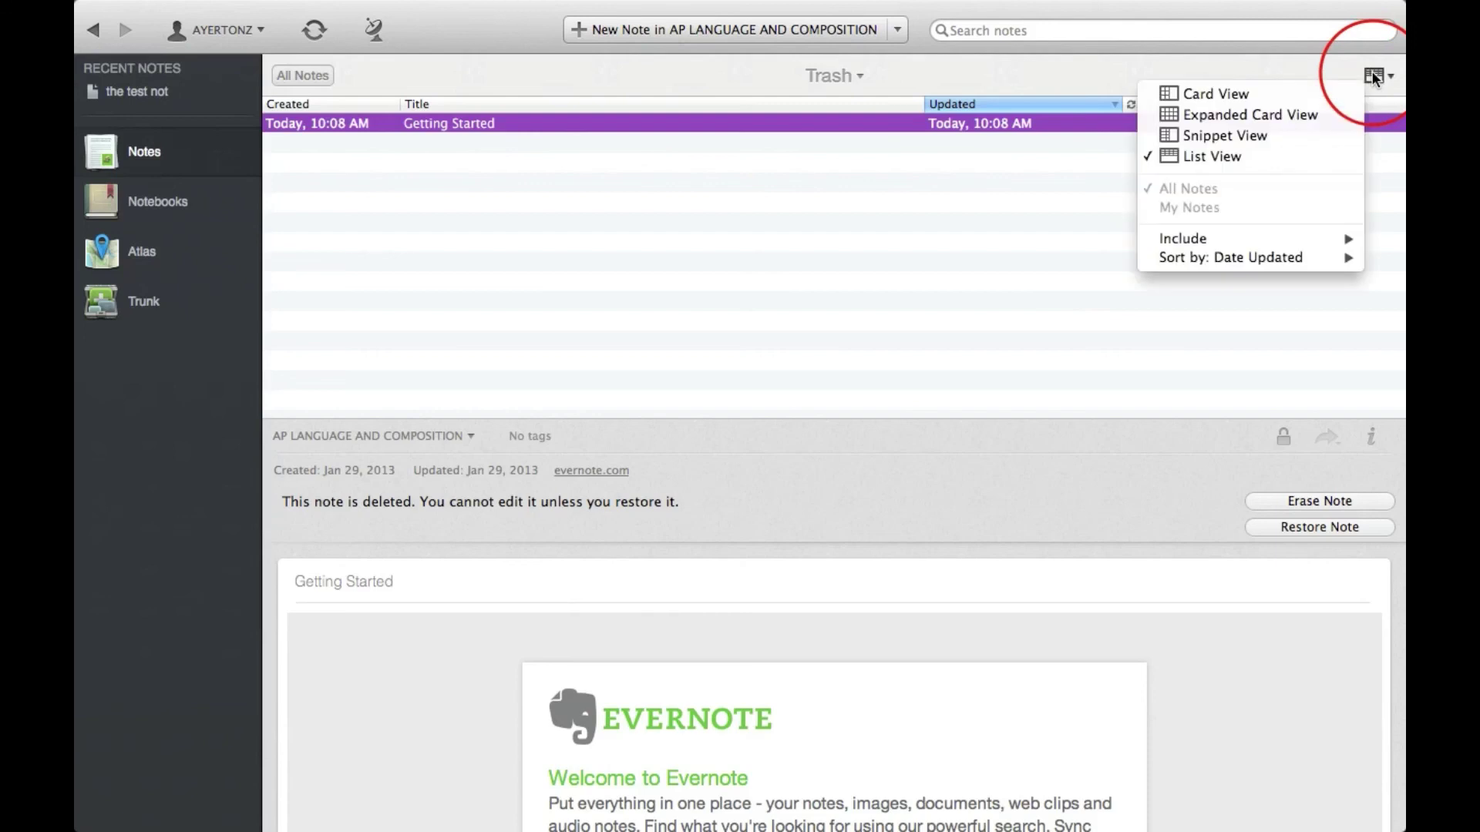
click(1226, 91)
scroll(1028, 369, down, 4)
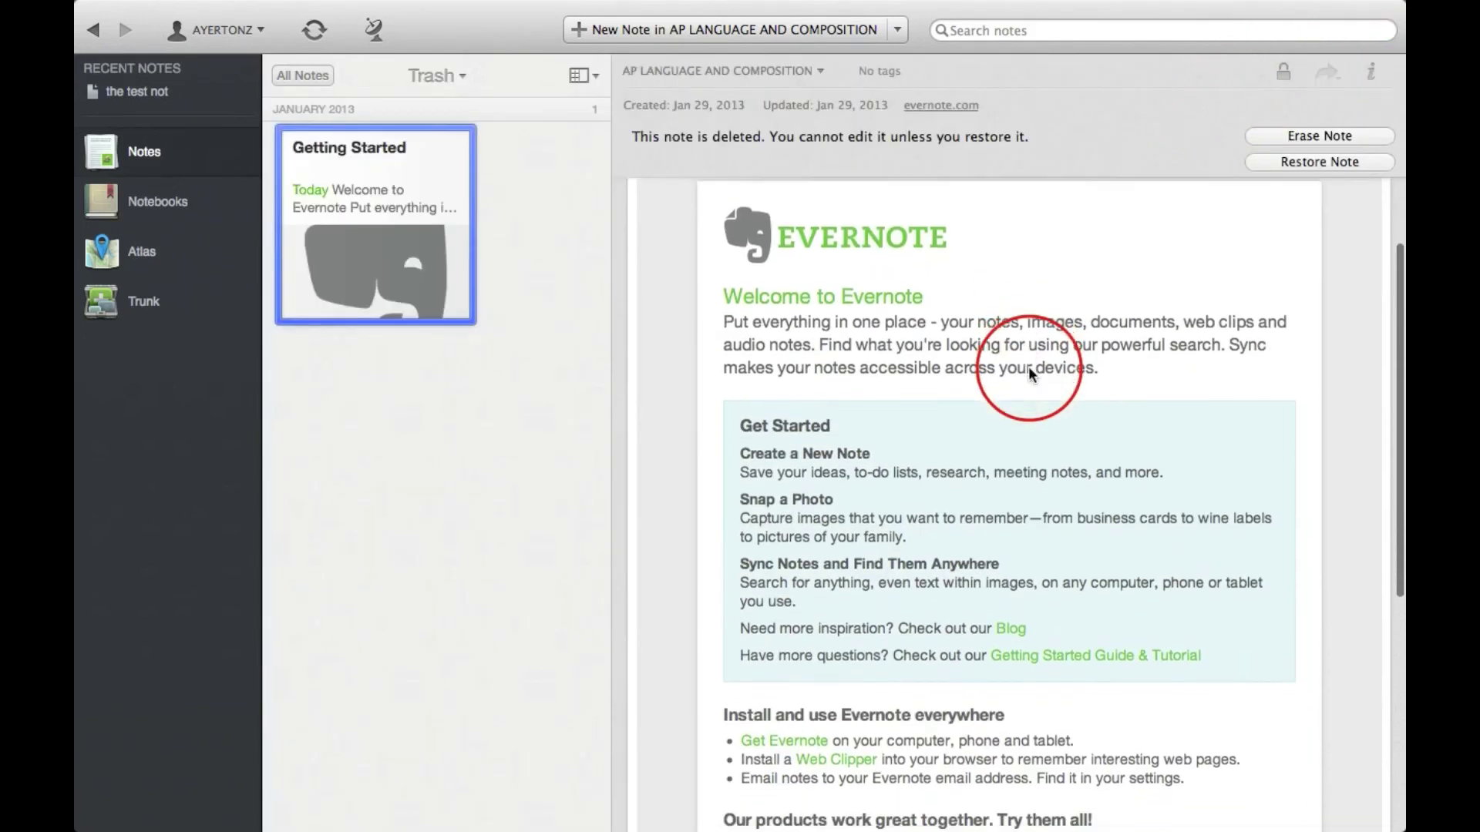
scroll(1028, 367, down, 2)
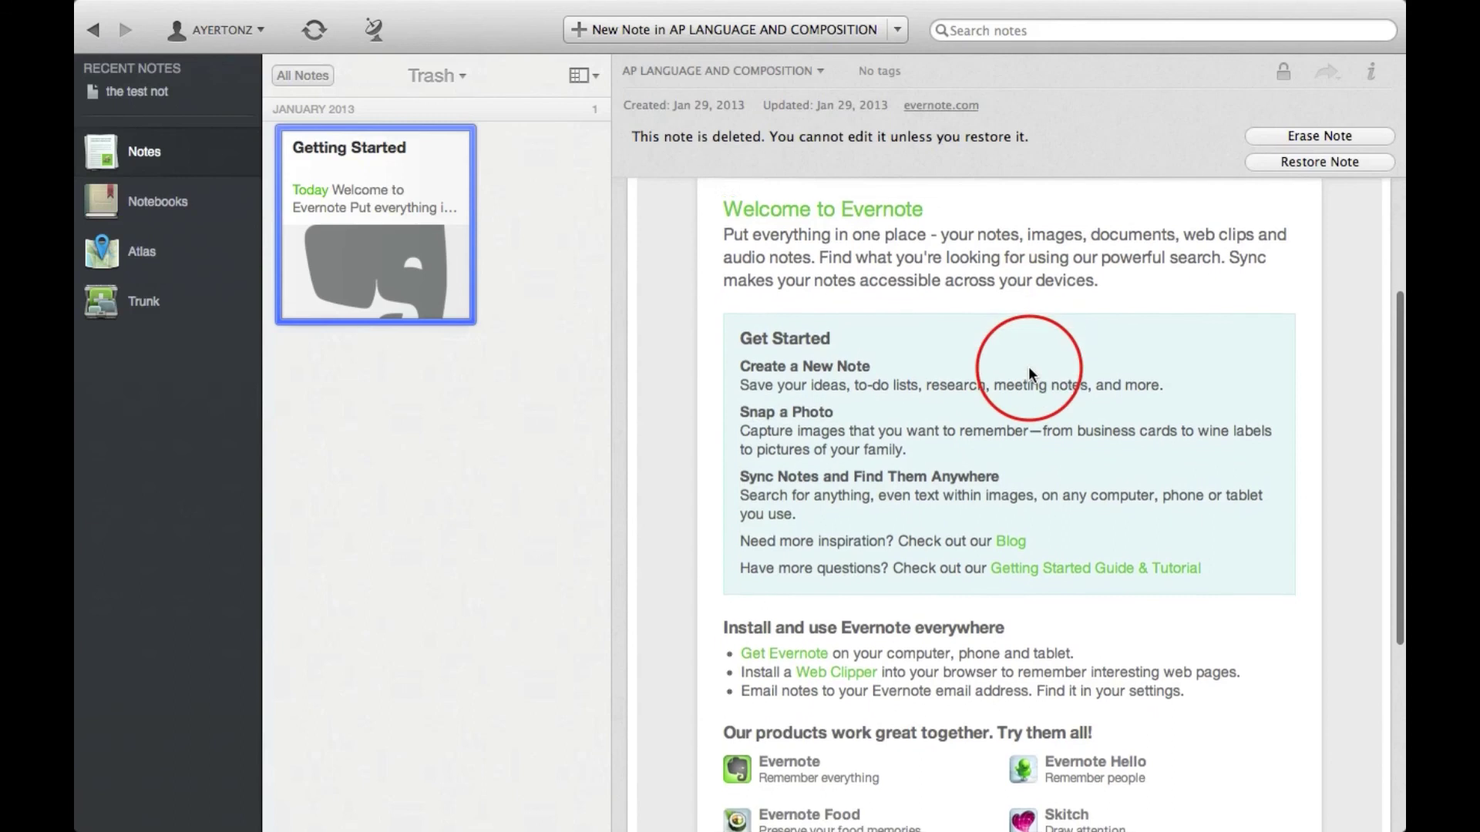
scroll(1028, 367, down, 4)
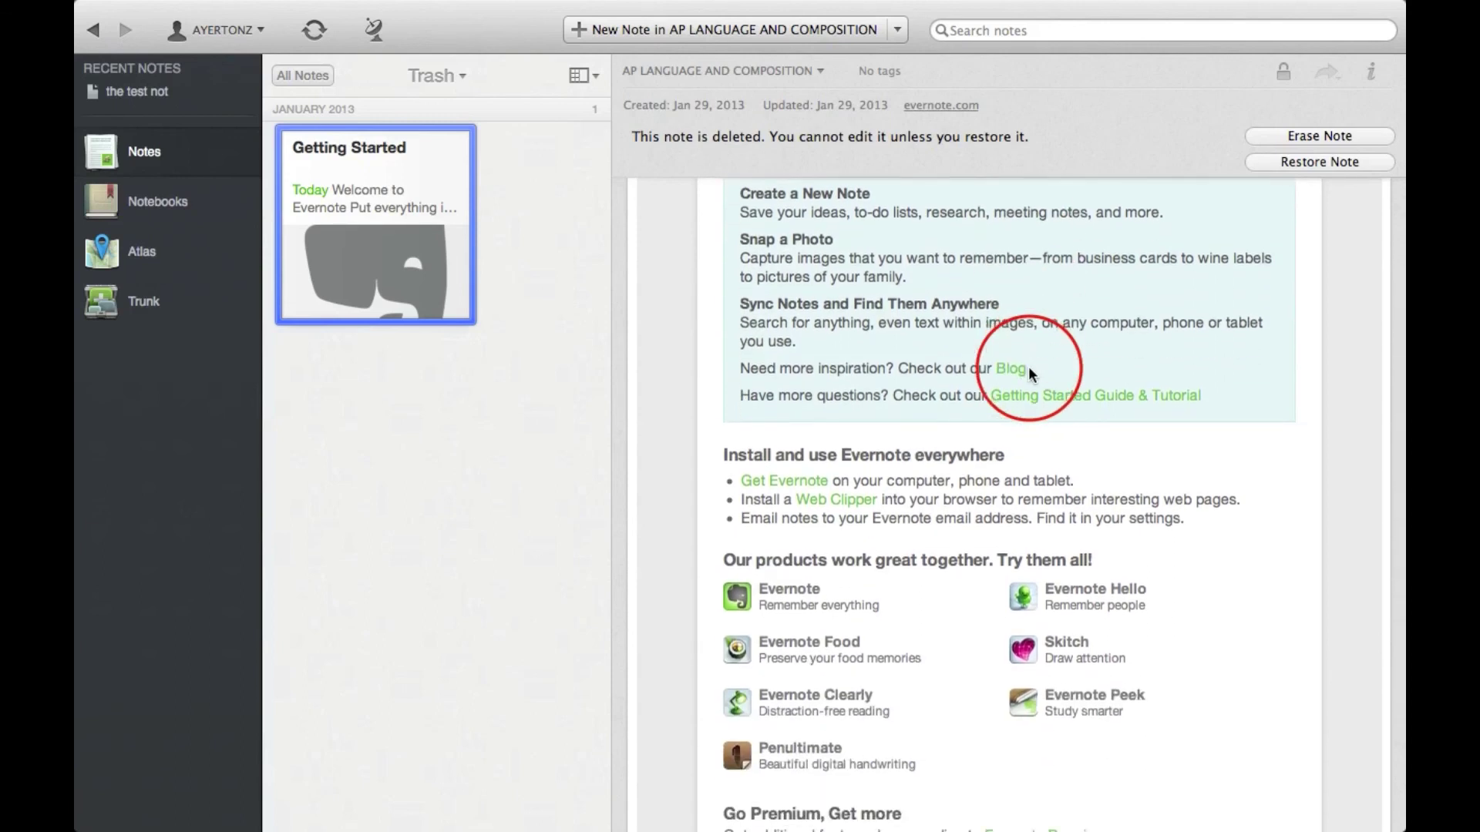
scroll(1028, 367, down, 5)
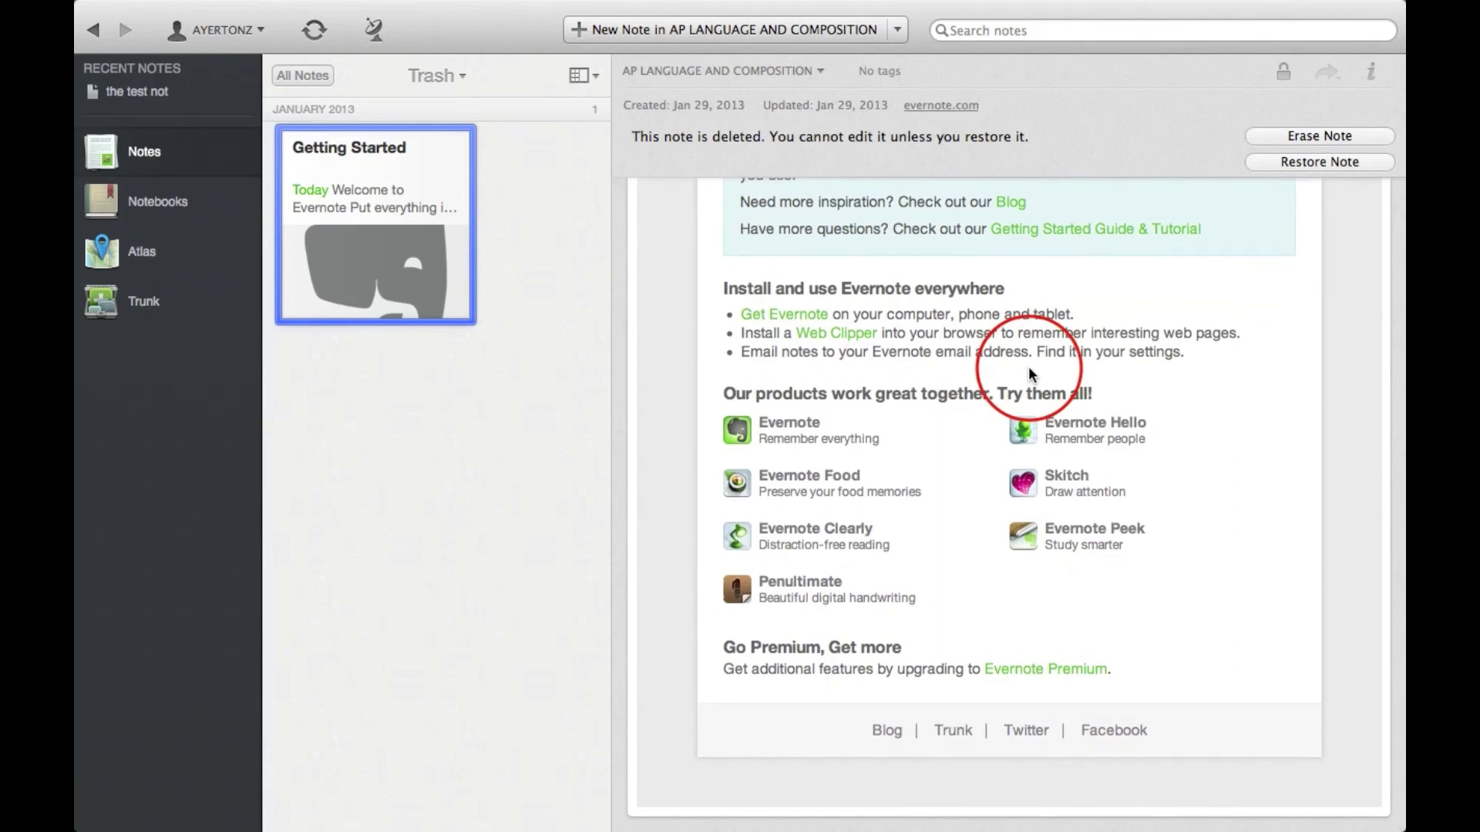
scroll(1028, 366, up, 12)
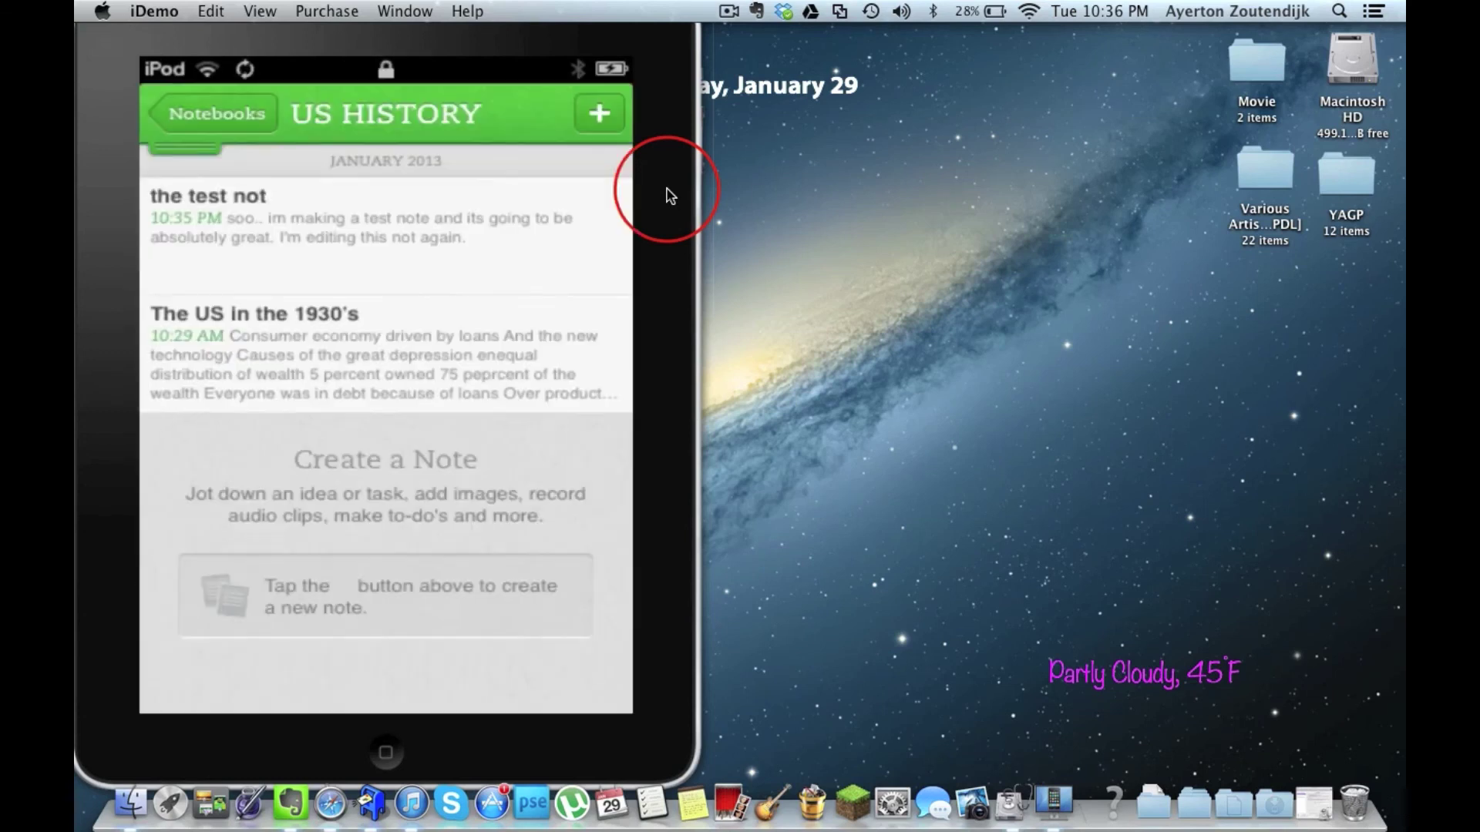
drag(314, 39, 466, 41)
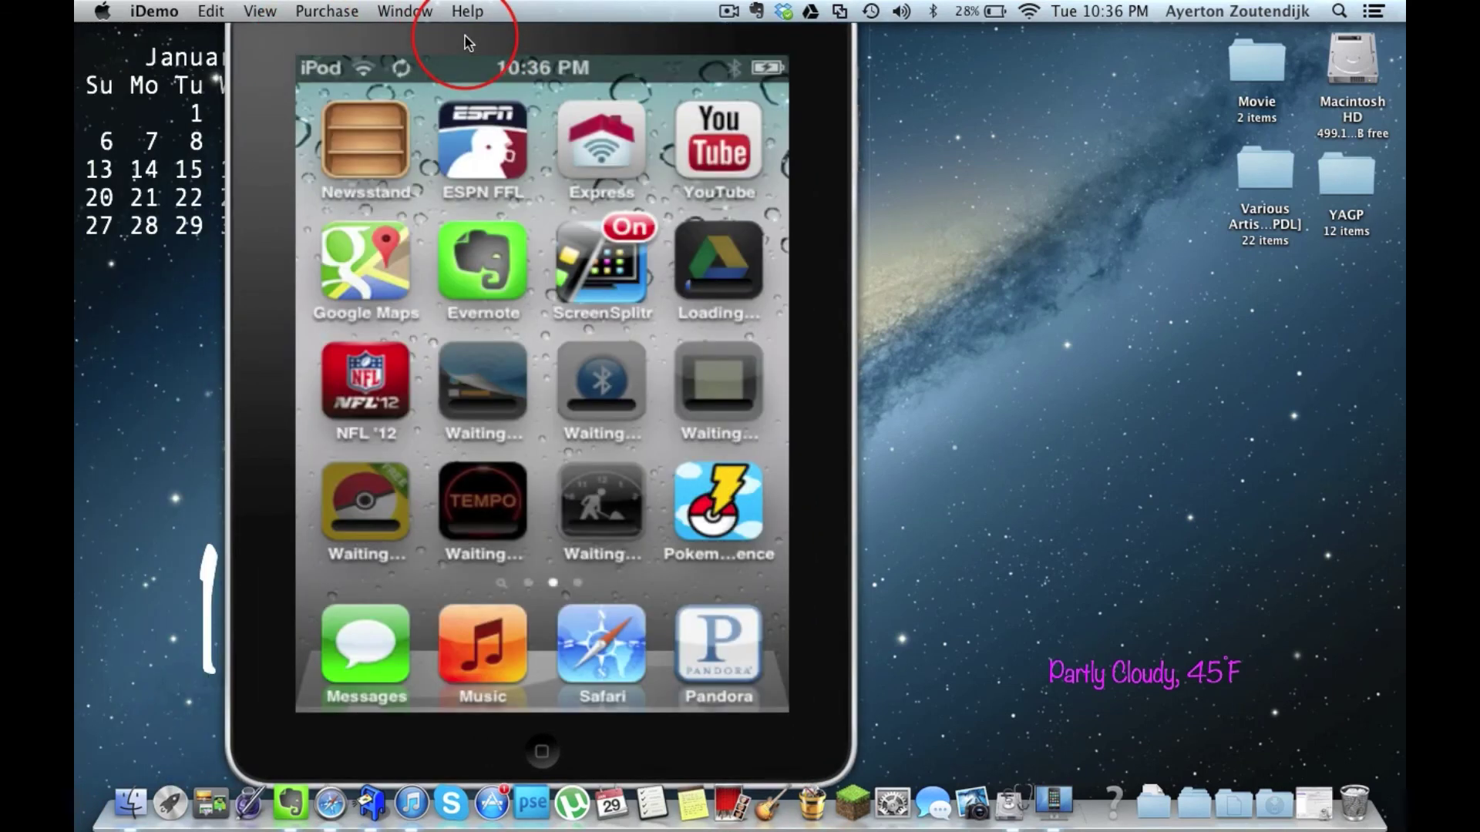